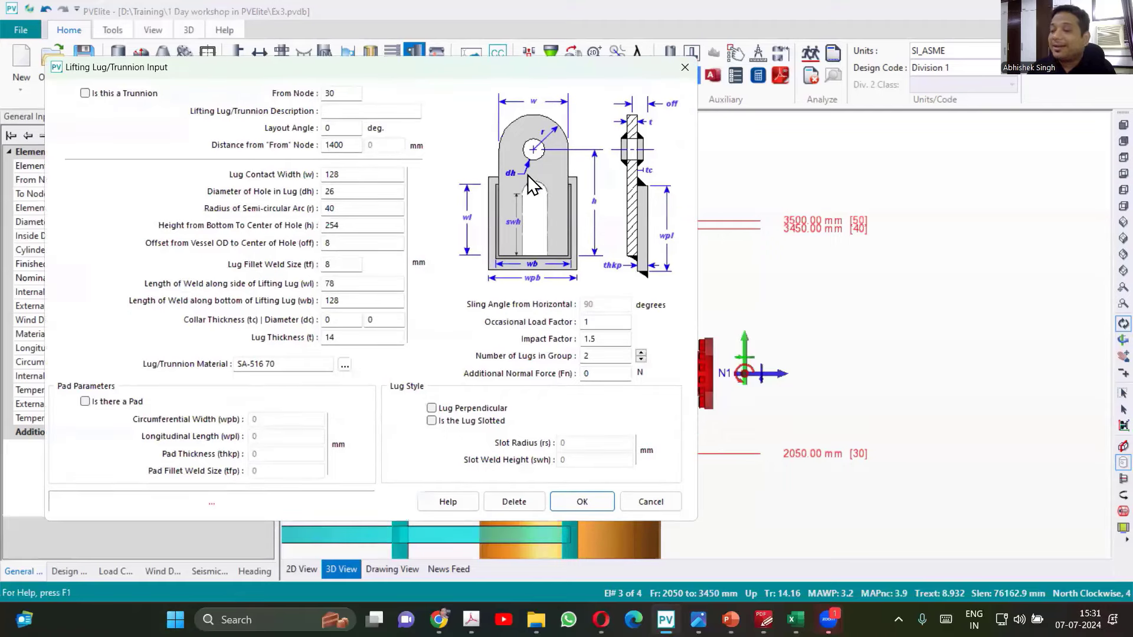
left_click_drag(500, 65, 1010, 88)
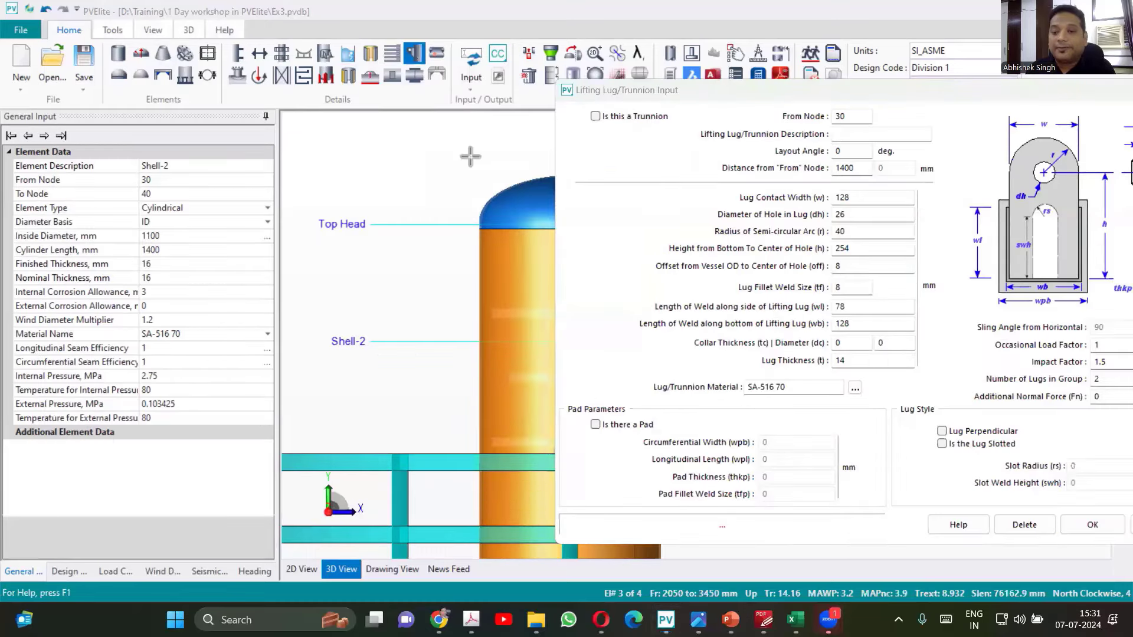
left_click_drag(470, 156, 480, 248)
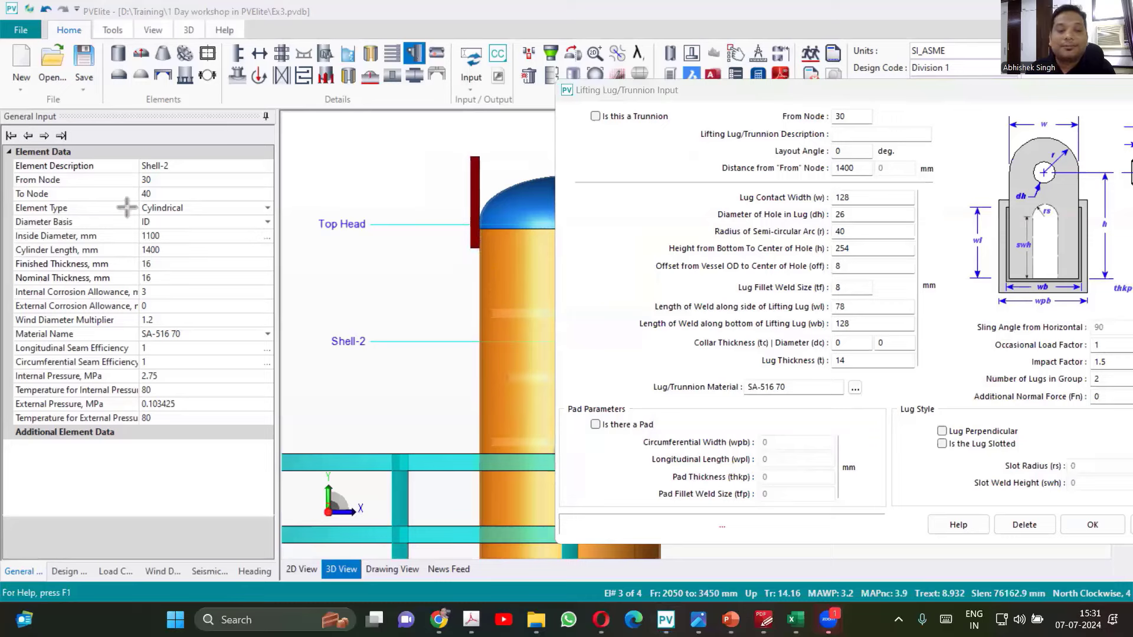
key("Escape")
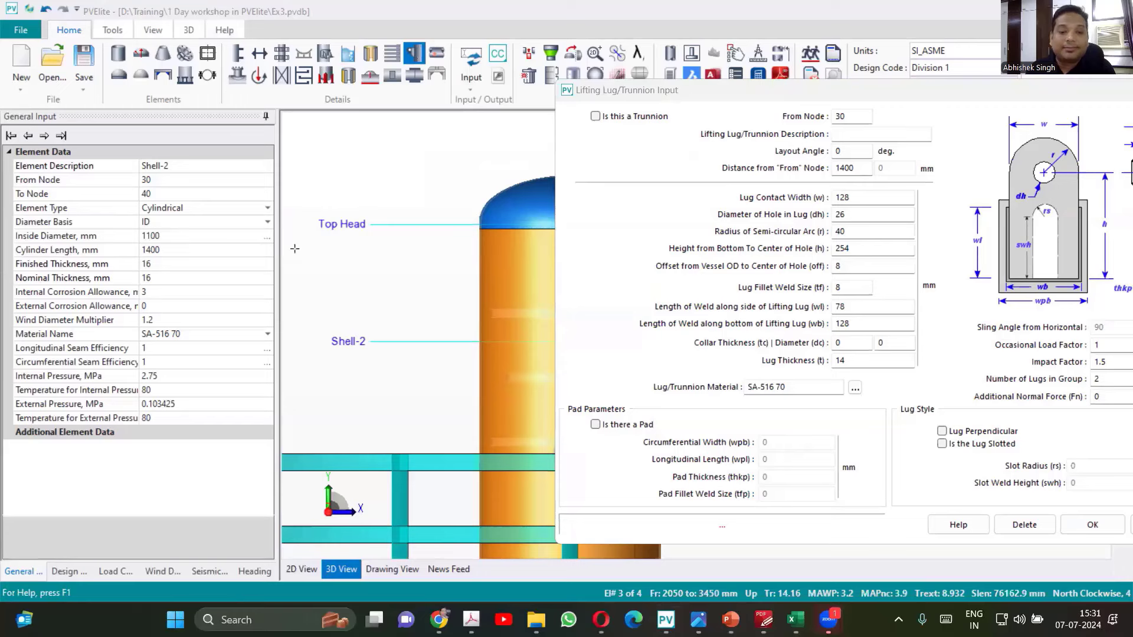
mouse_move(426, 187)
left_mouse_down()
mouse_move(491, 291)
mouse_move(481, 271)
left_mouse_up()
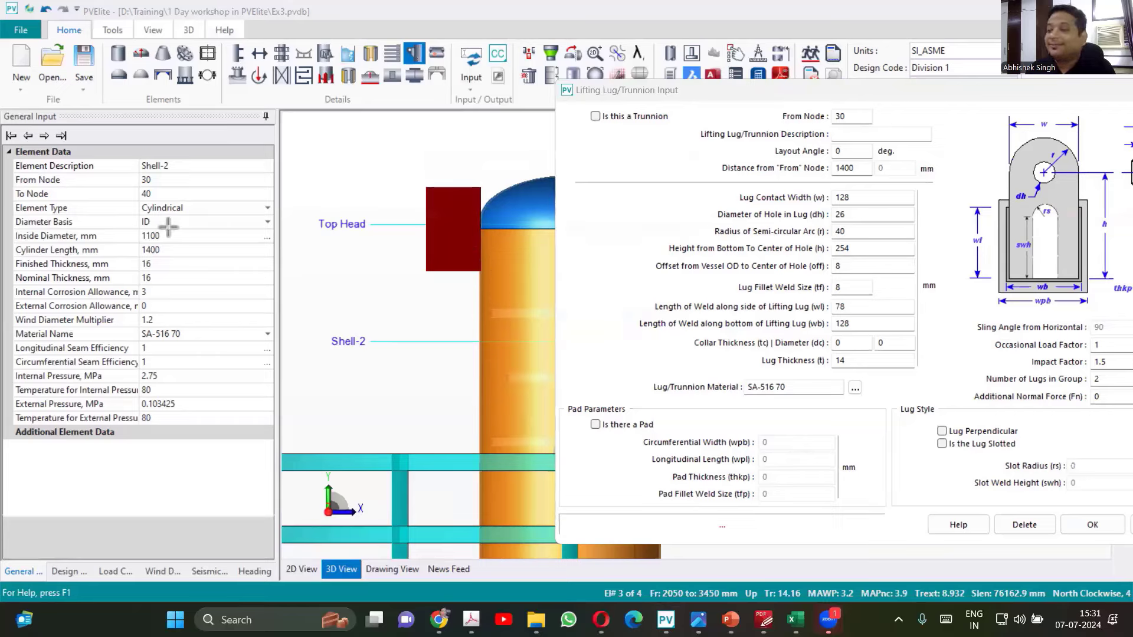
left_click(629, 94)
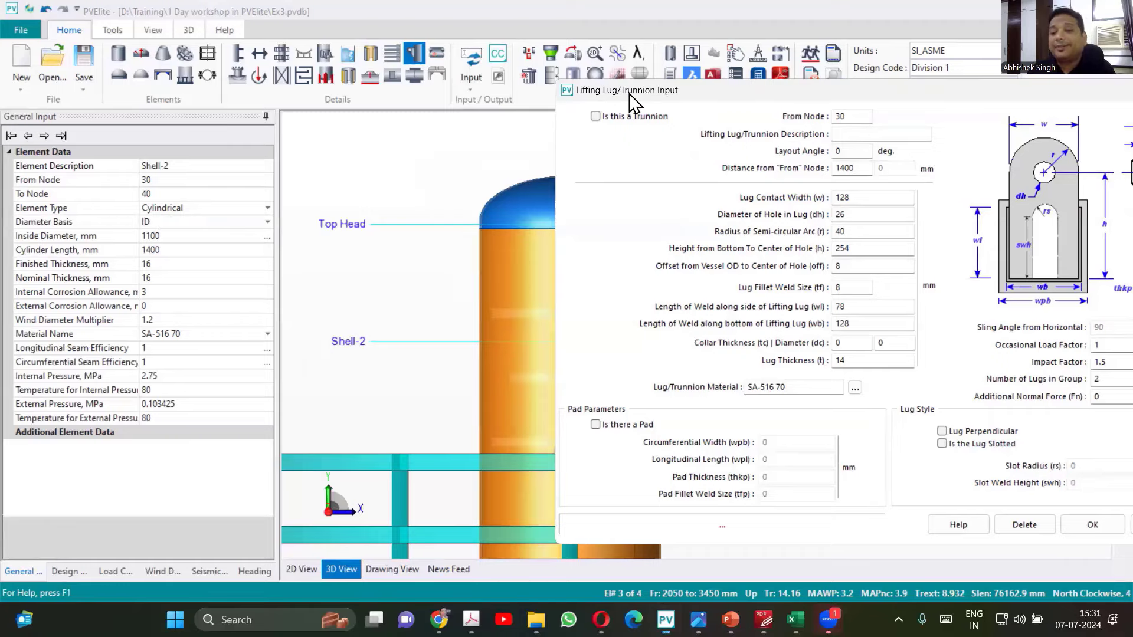
left_click_drag(629, 94, 121, 90)
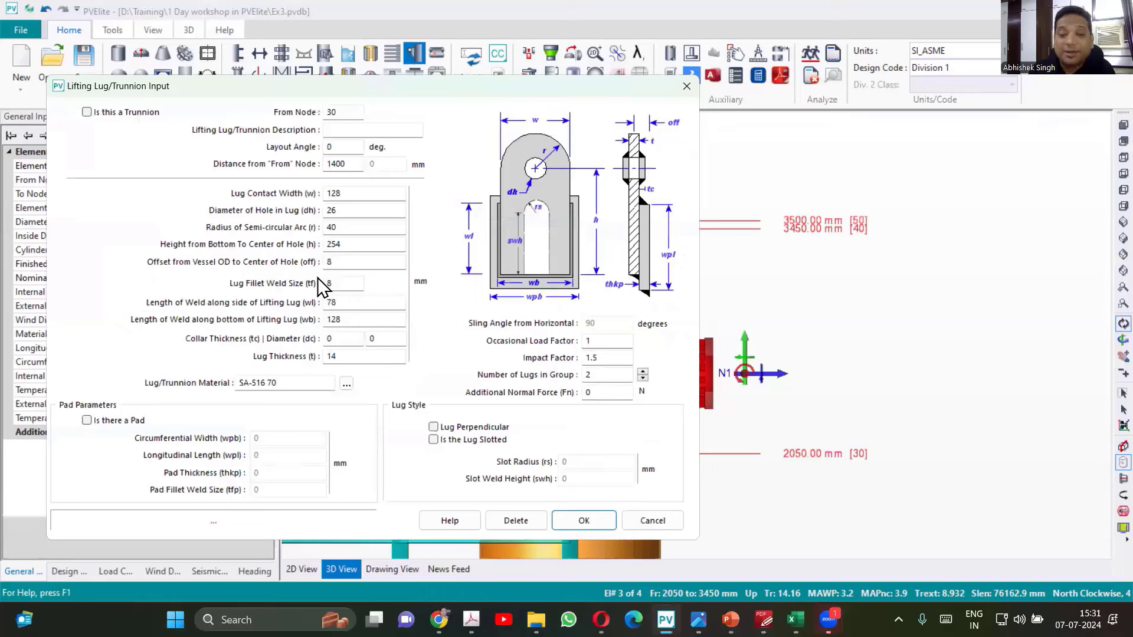
Enter "Lifting Lug" as the lifting lug description.
left_click(351, 129)
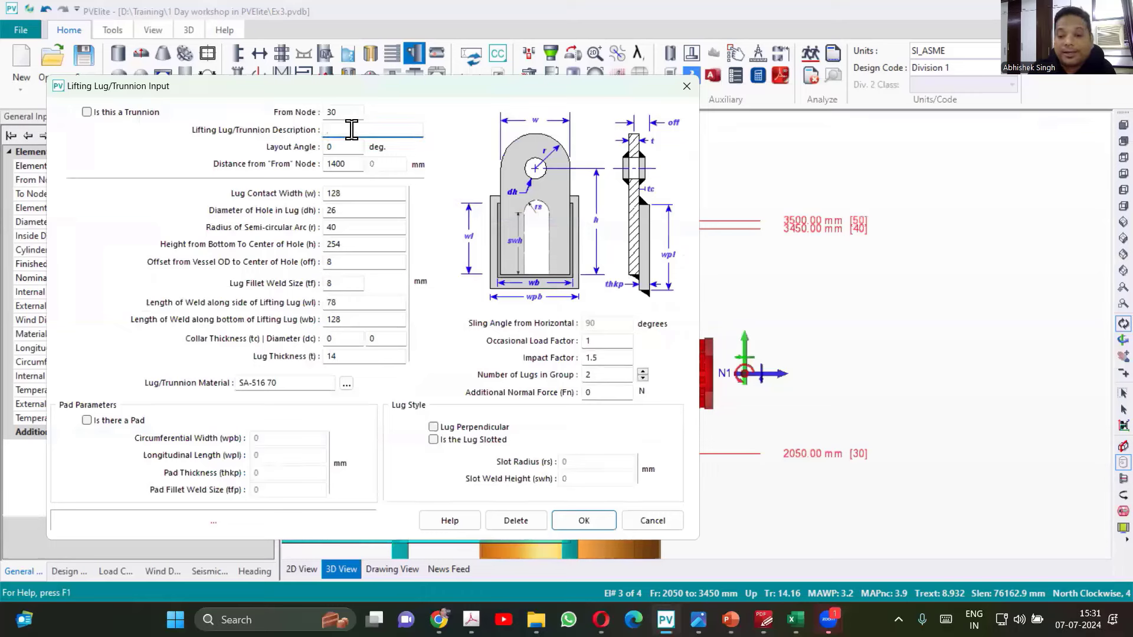
type("Lifti")
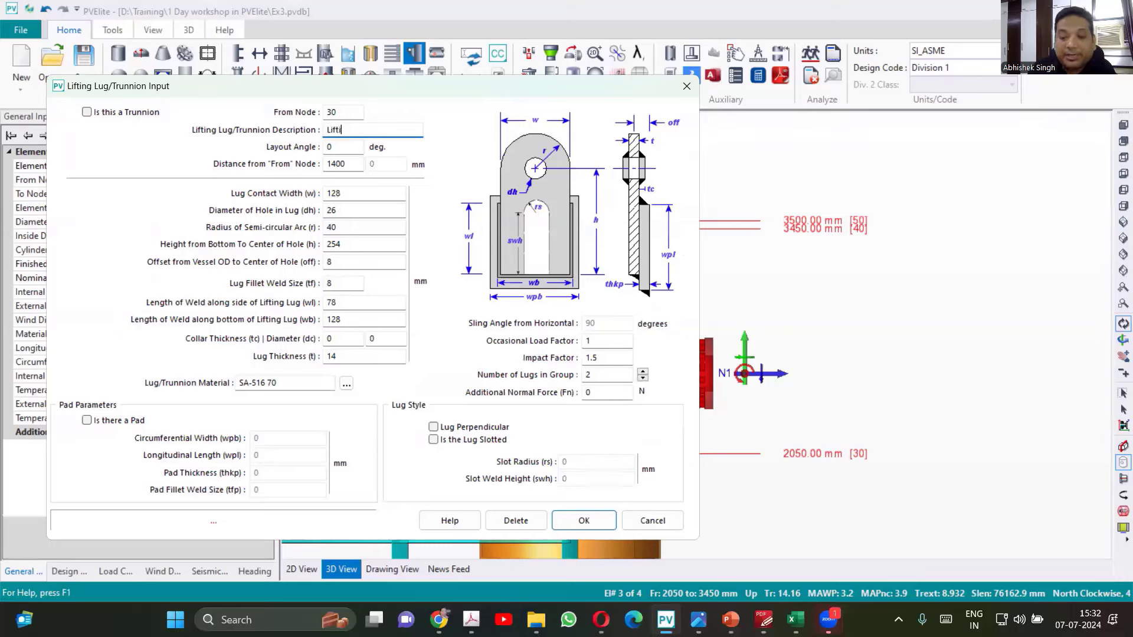
type("ng Lug")
key("Tab")
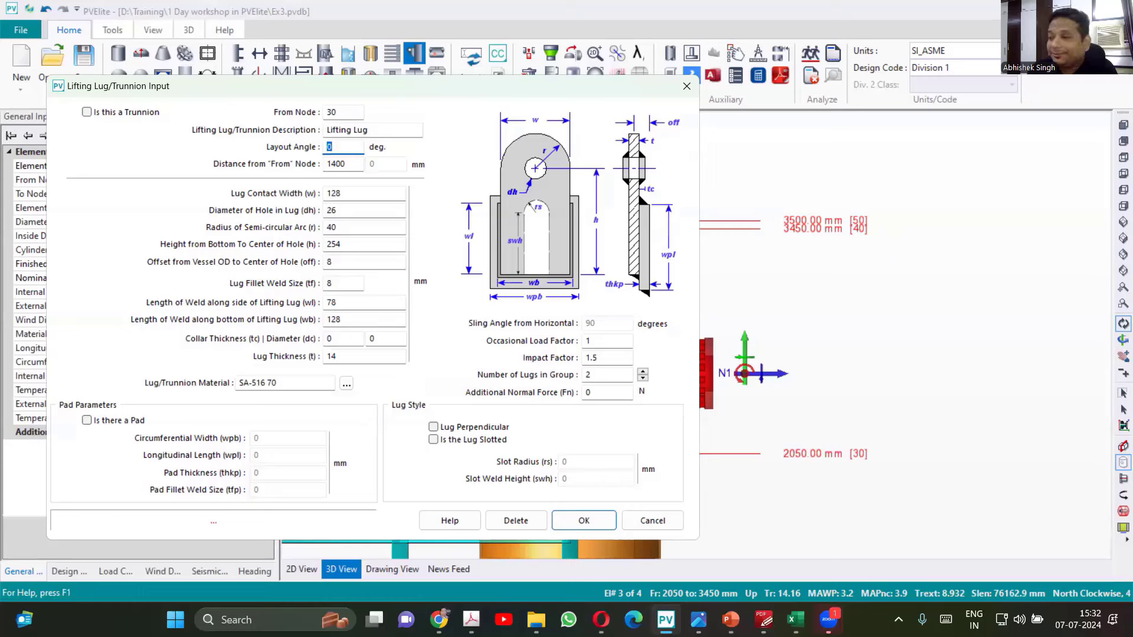
key("Tab")
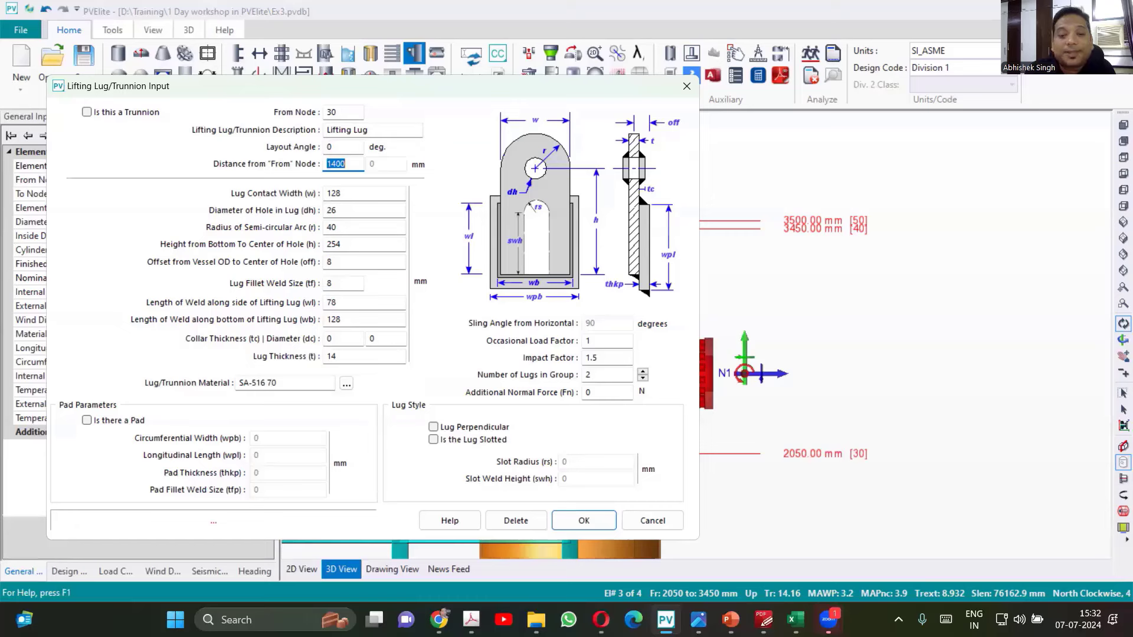
left_click(342, 113)
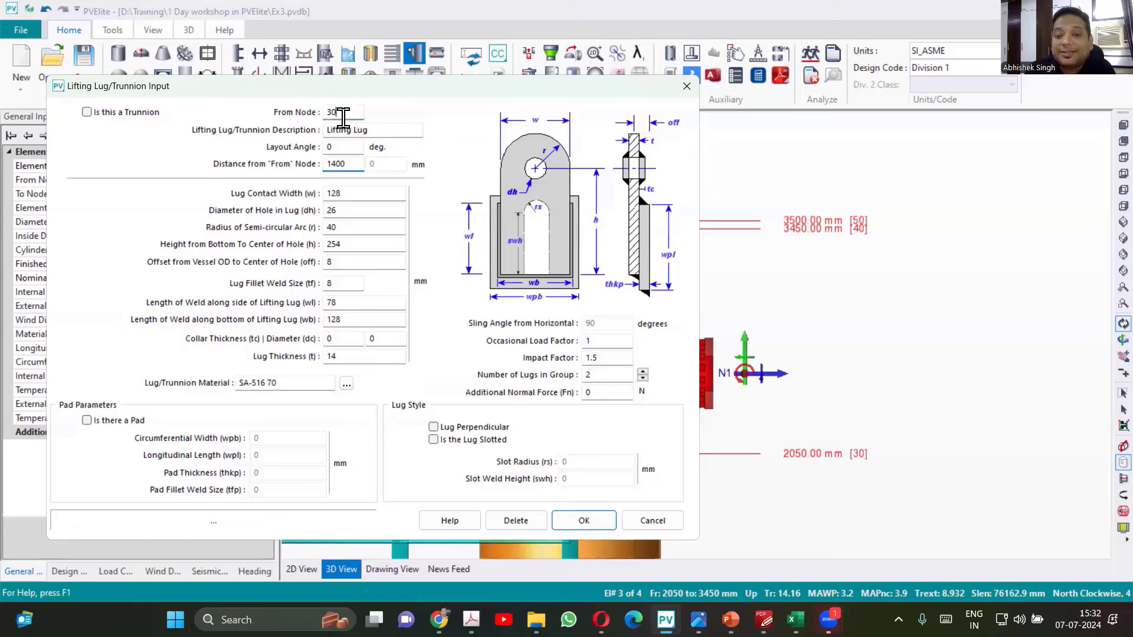
Set the lug contact width to 100 mm and the diameter of the hole in the lug to 25 mm.
left_click(350, 192)
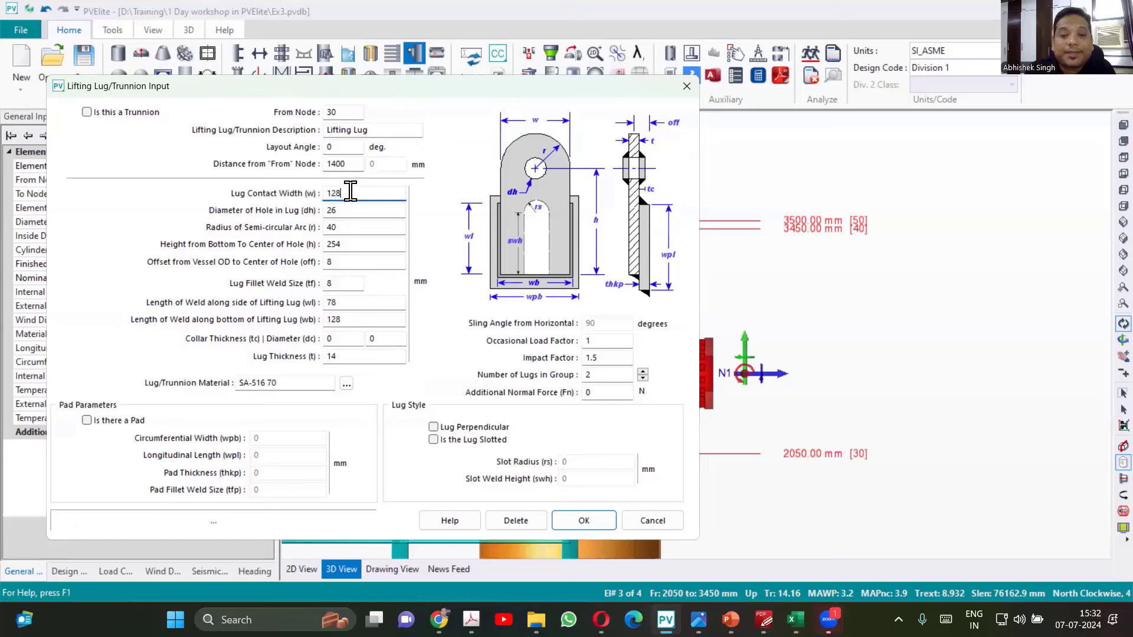
double_click(351, 192)
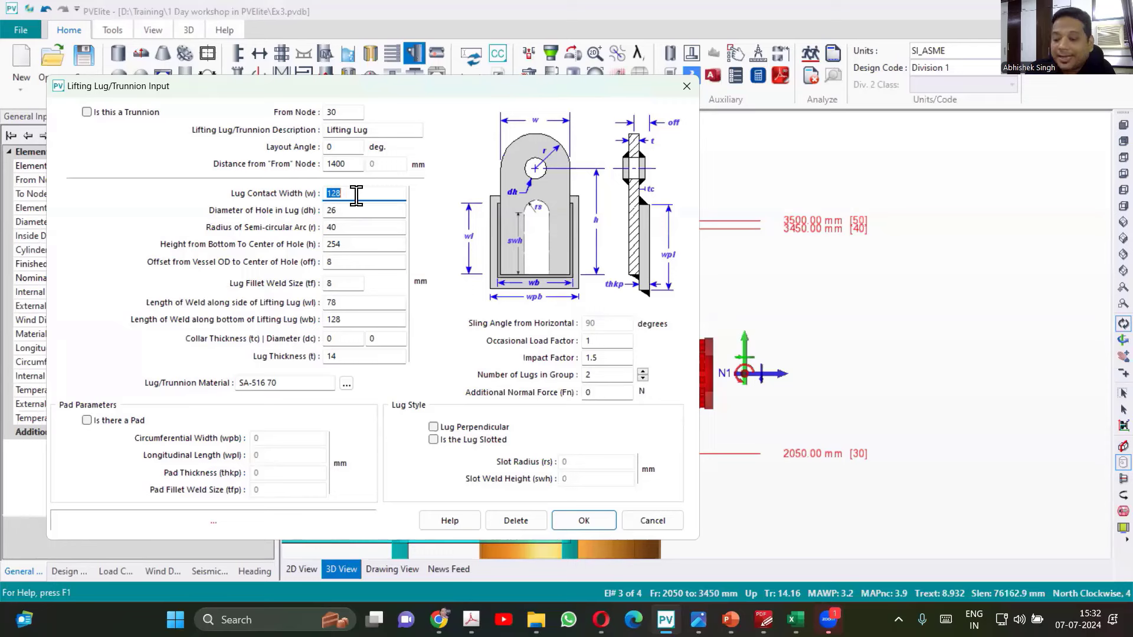
type("100")
key("Tab")
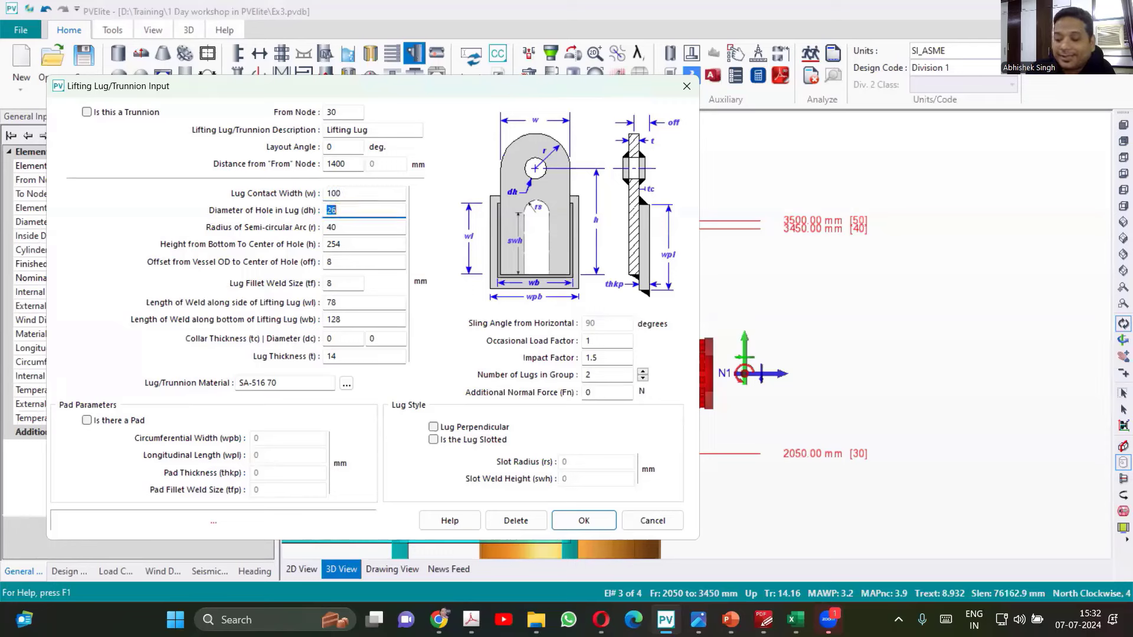
type("25")
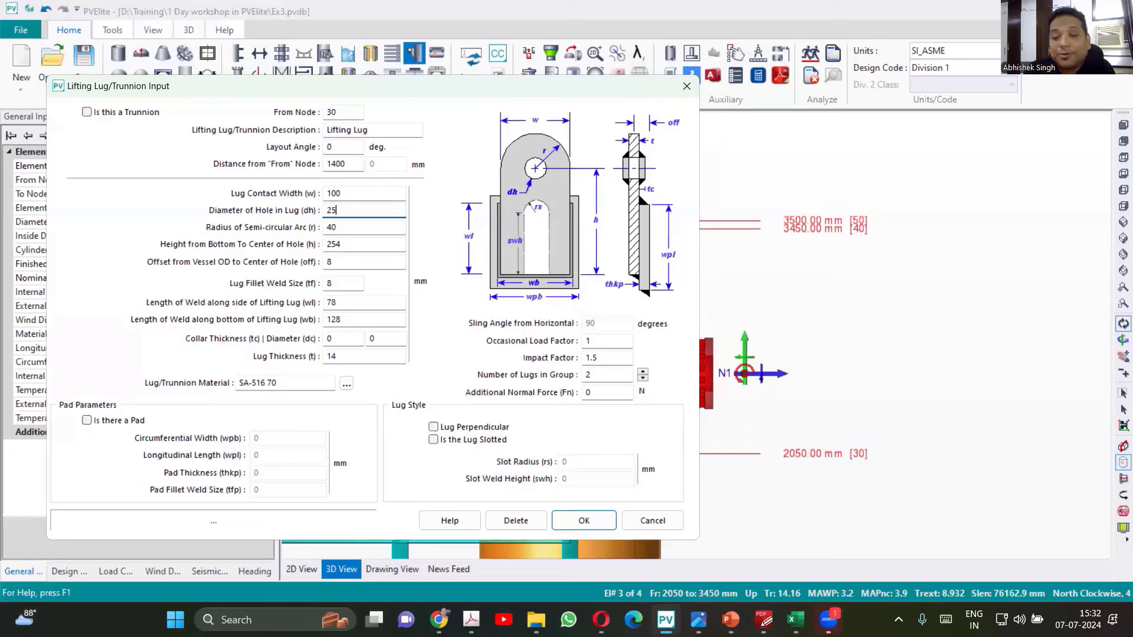
key("Tab")
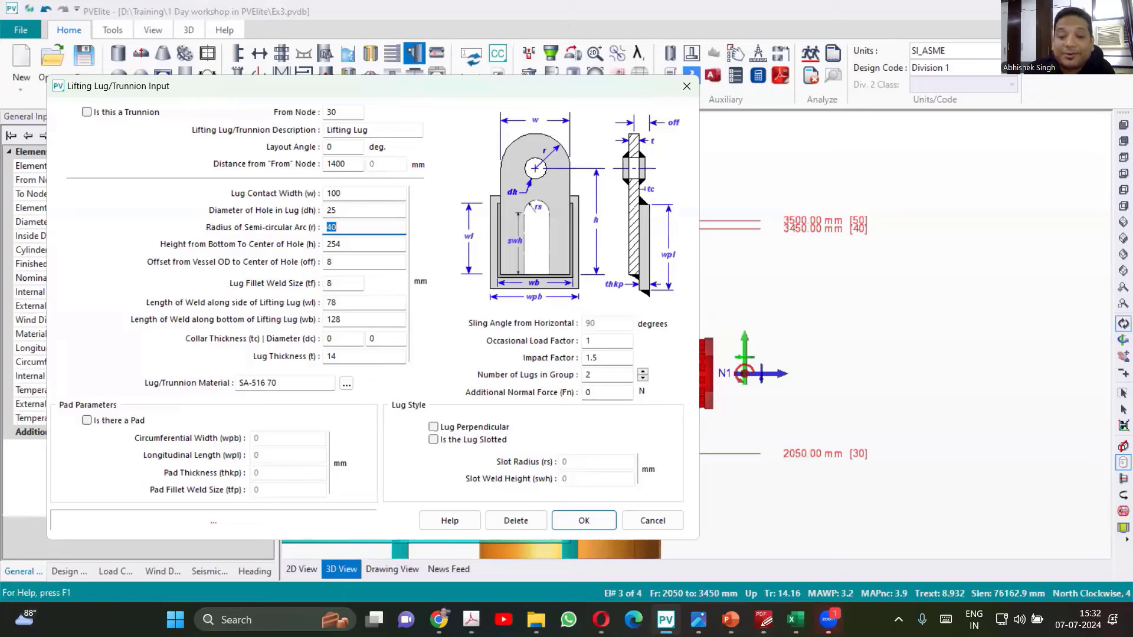
Set the radius of the semi-circular arc to 50 mm and the height from bottom to center of hole to 200 mm.
type("5")
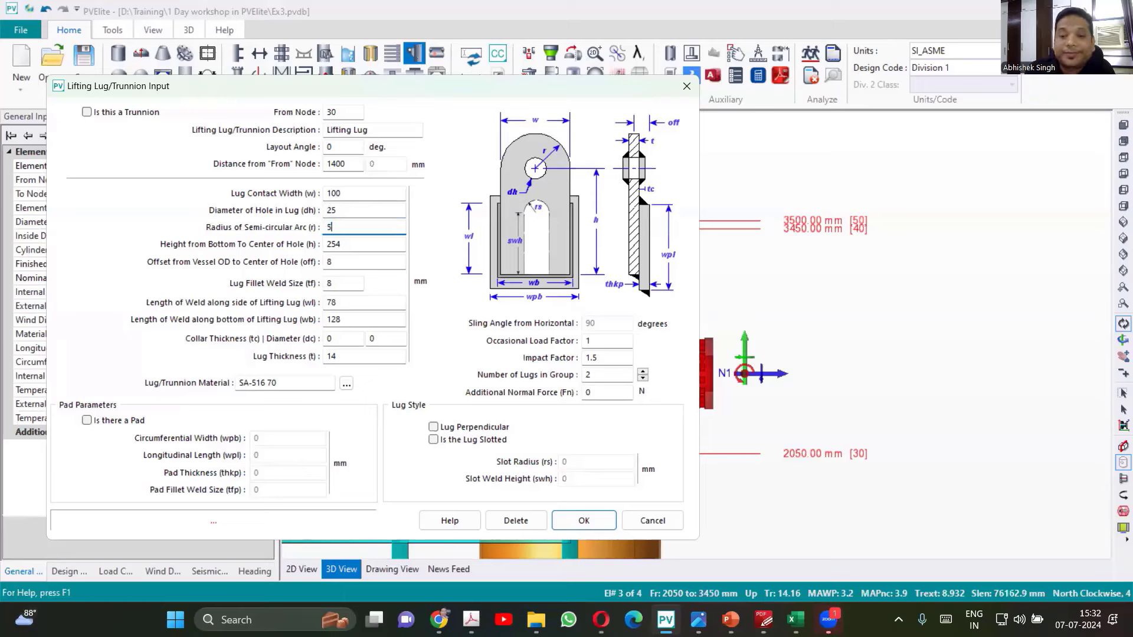
key("BackSpace")
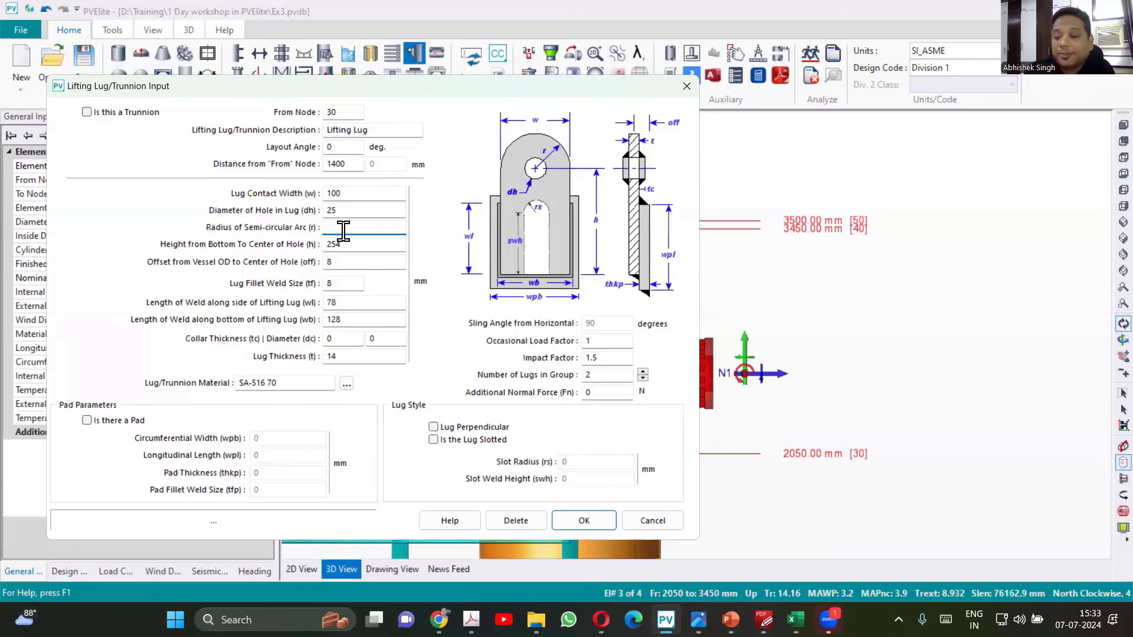
type("50")
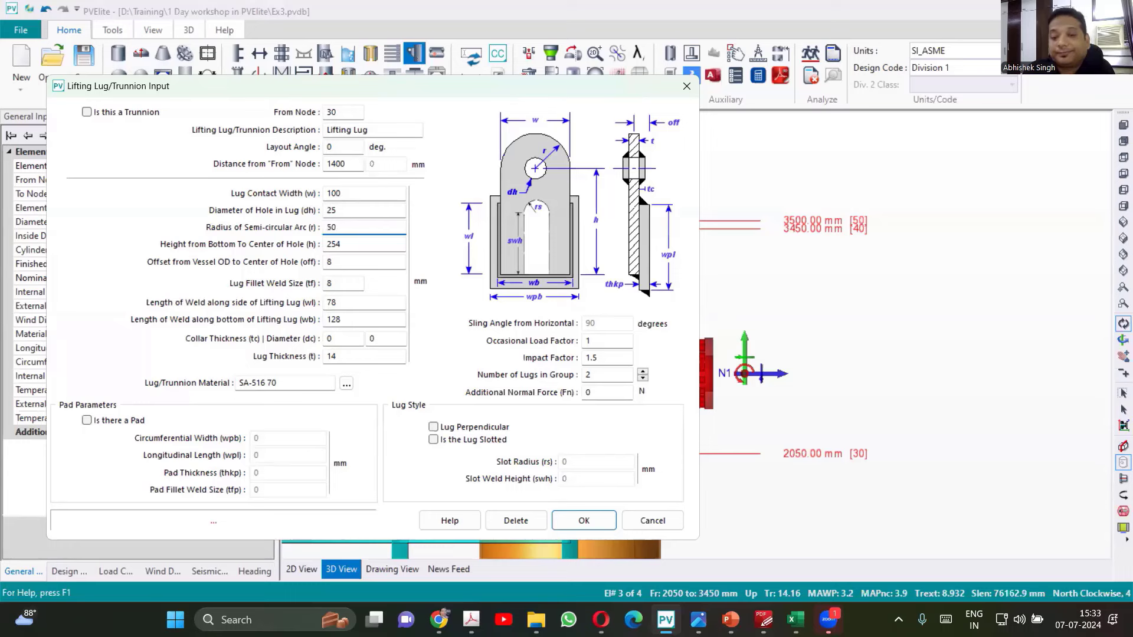
key("Tab")
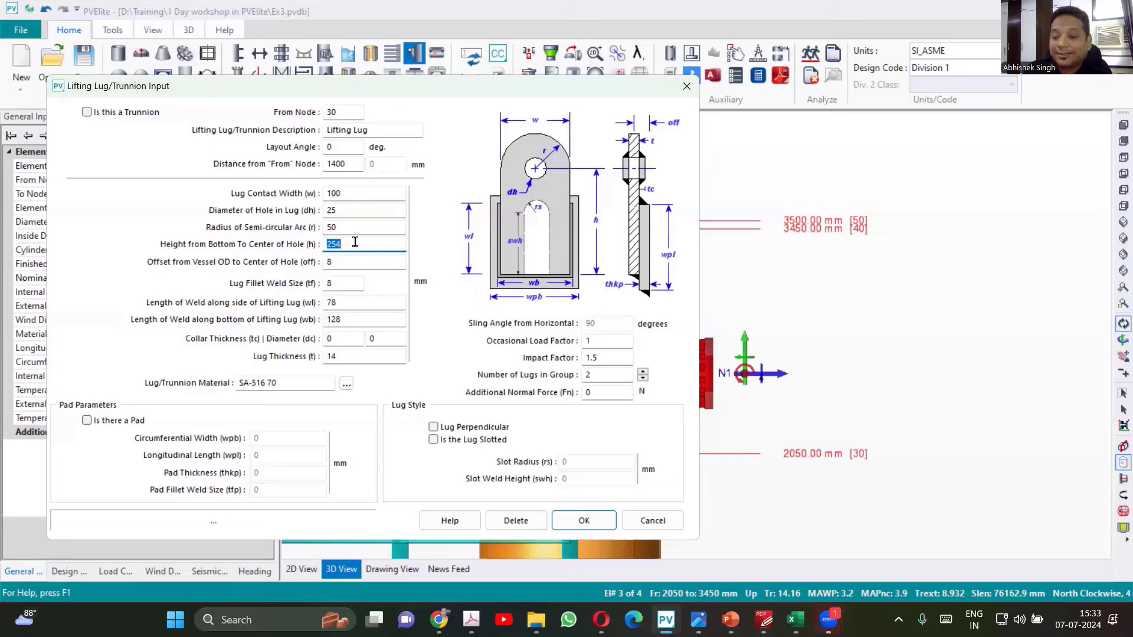
type("200")
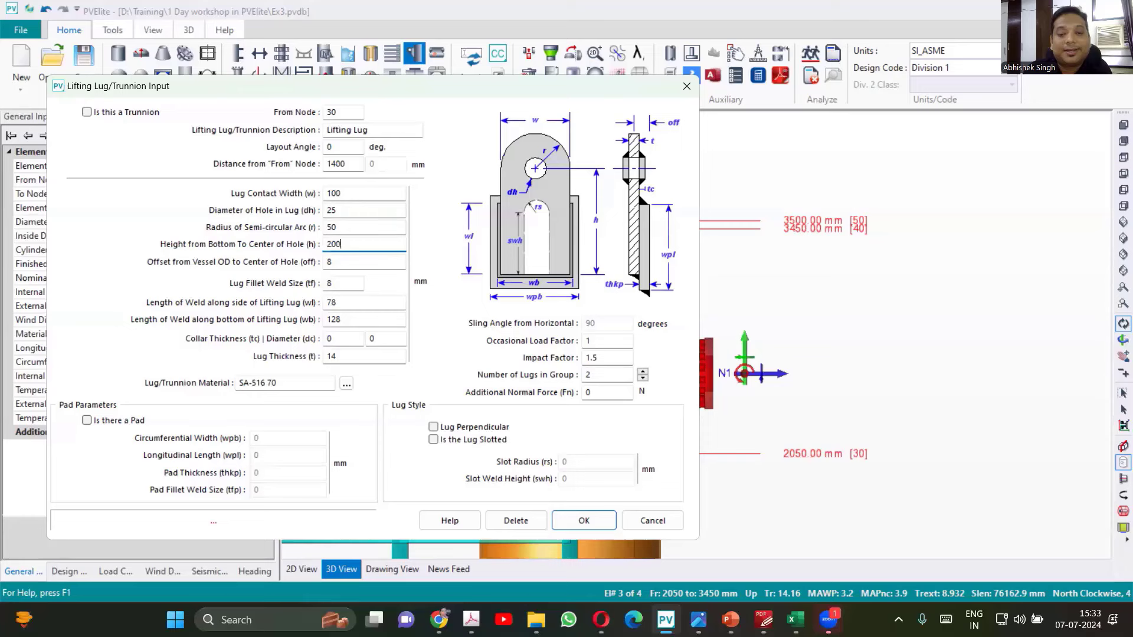
key("Tab")
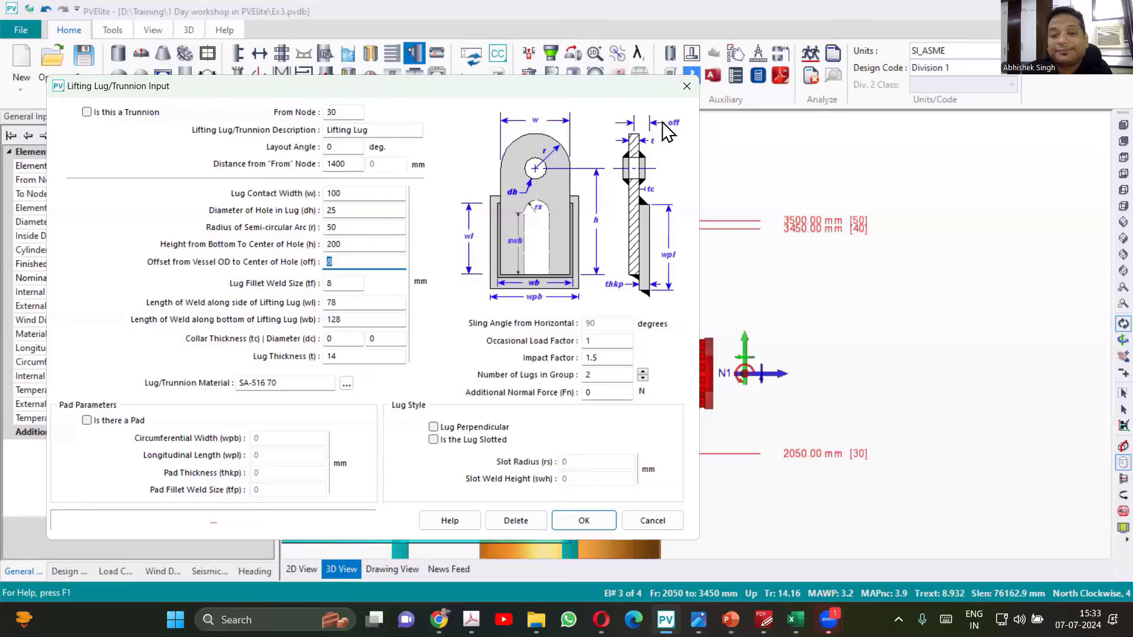
Set the offset from the vessel OD to the center of the lug hole to 20 mm.
left_click(339, 262)
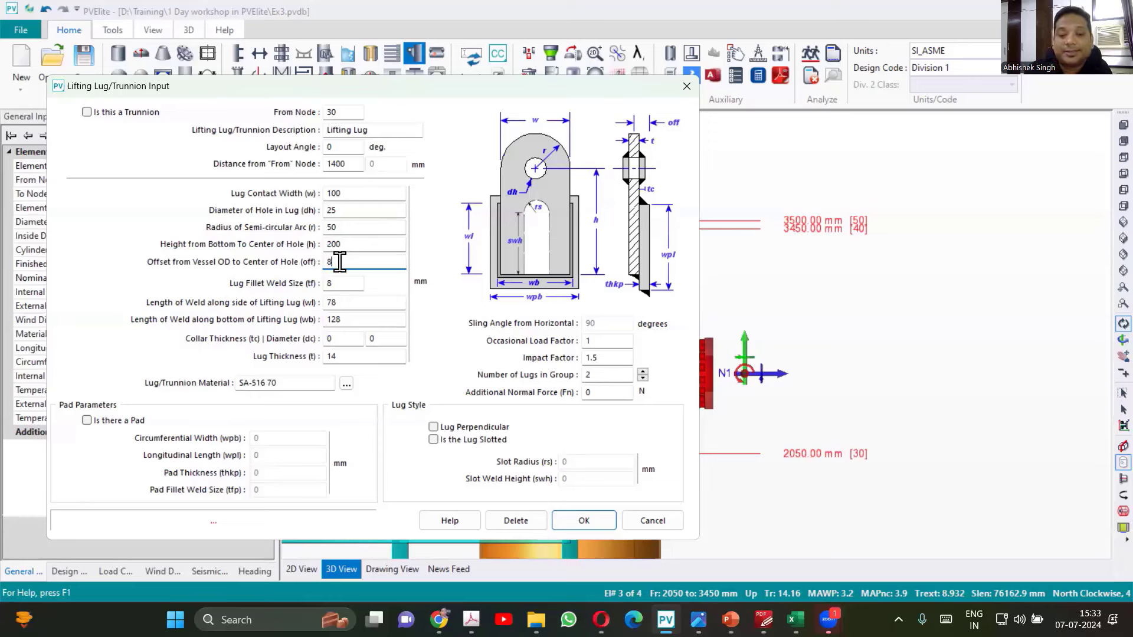
double_click(340, 262)
type("2")
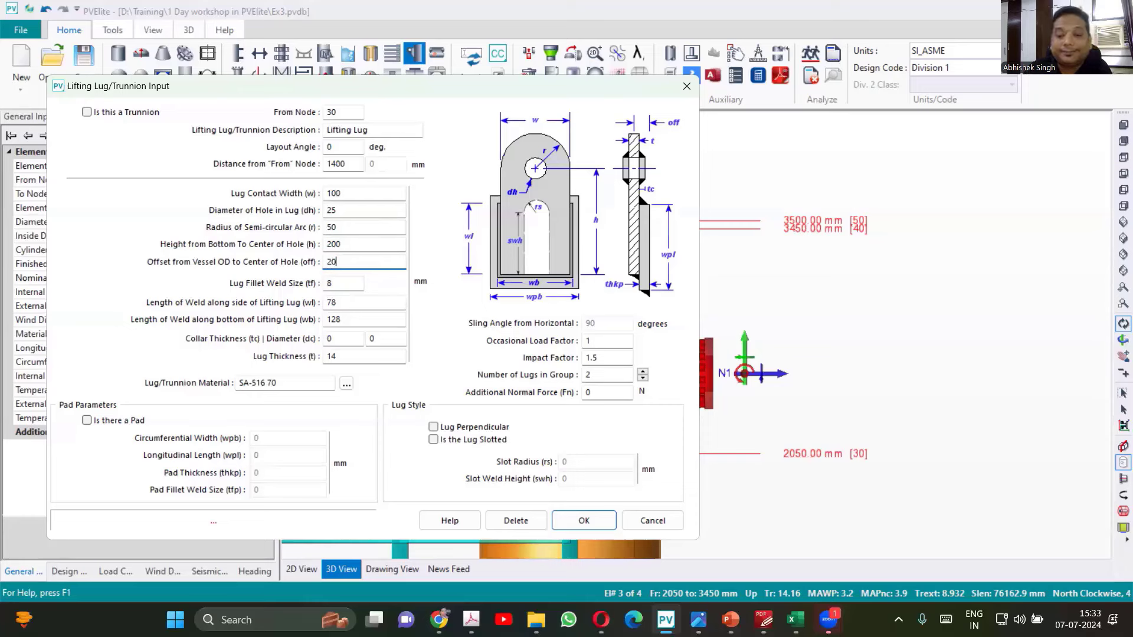
type("0")
key("Tab")
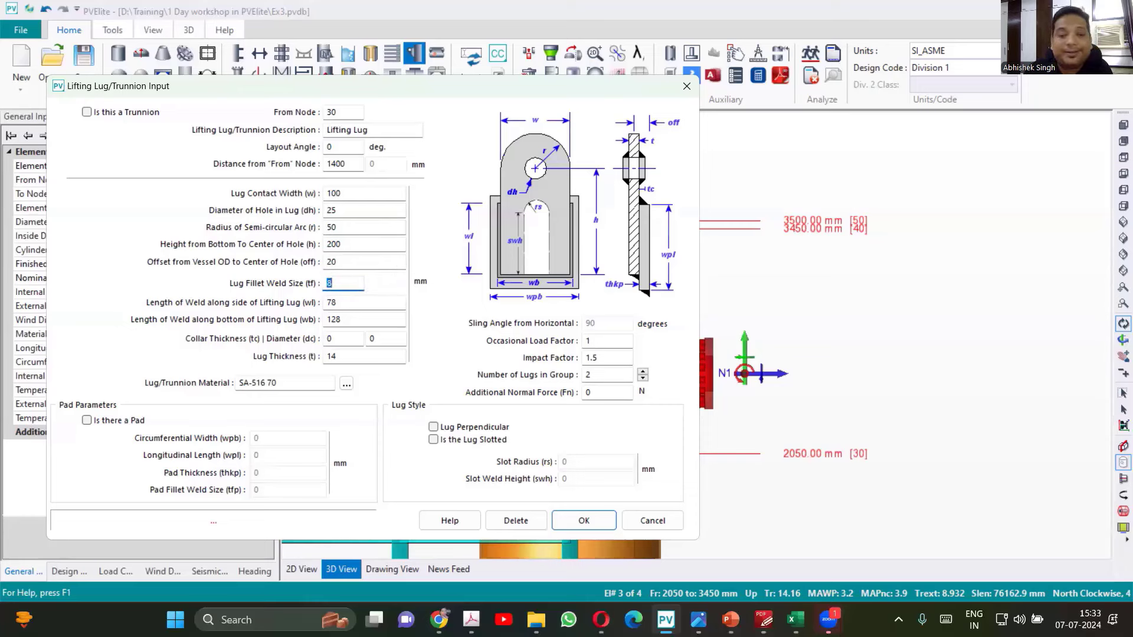
Set the weld length along the side of the lifting lug to 50 mm and along its bottom to 100 mm.
key("Tab")
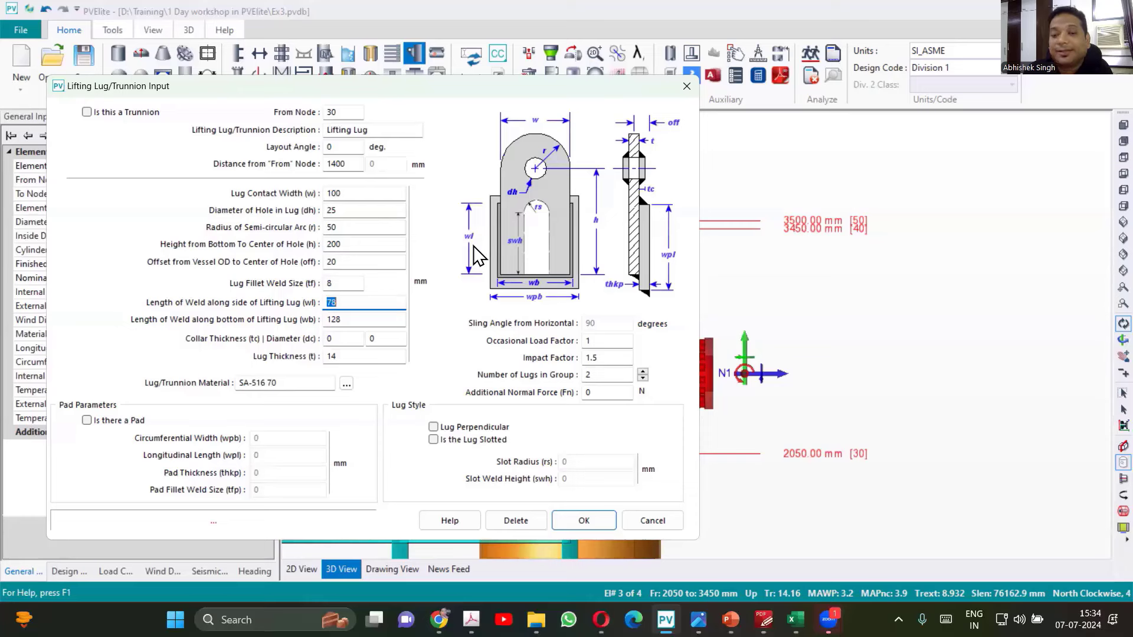
left_click(348, 306)
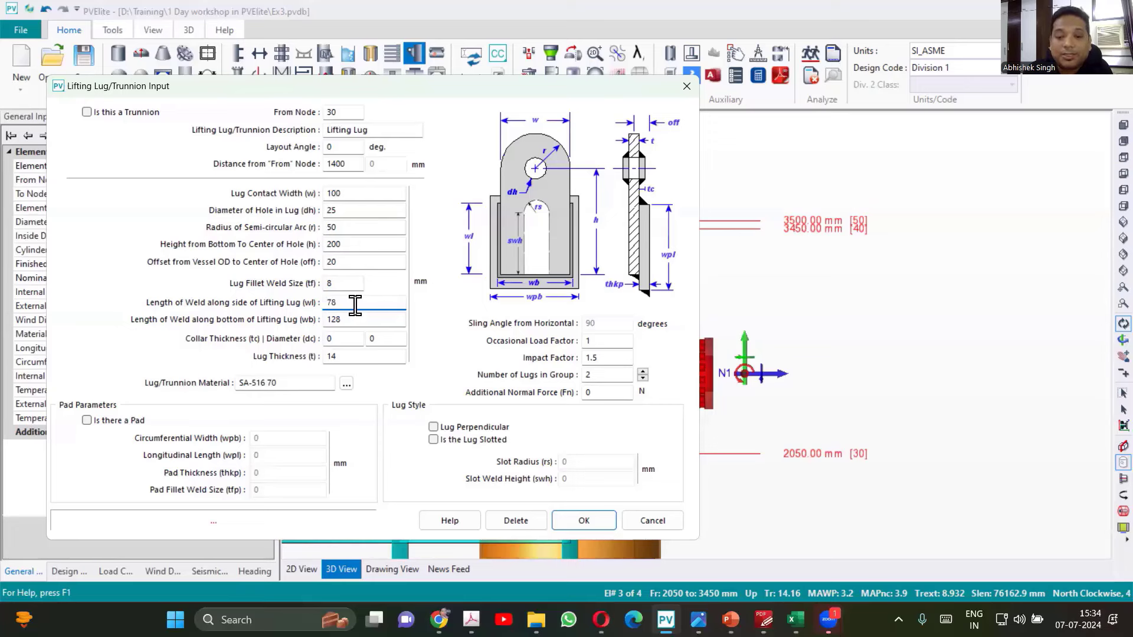
double_click(355, 305)
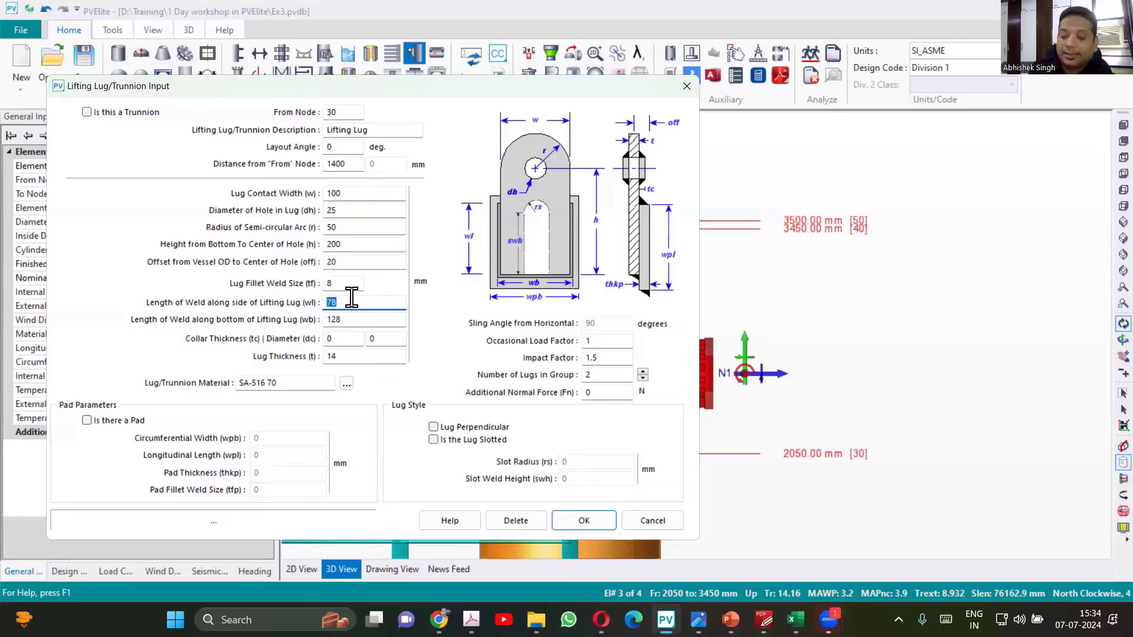
type("50")
key("Tab")
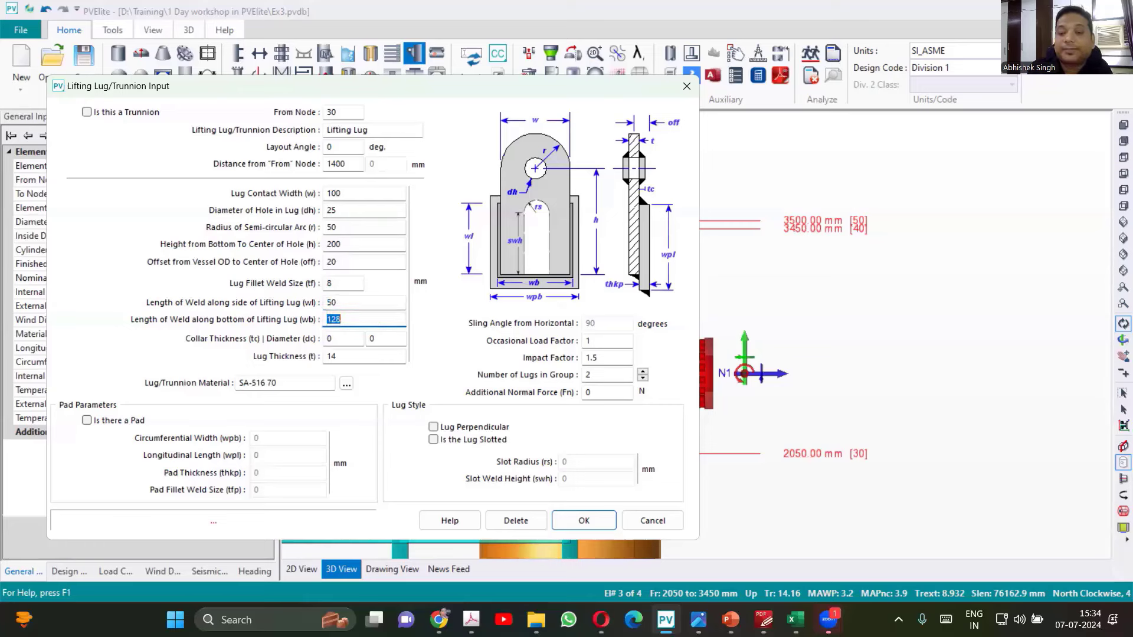
type("5")
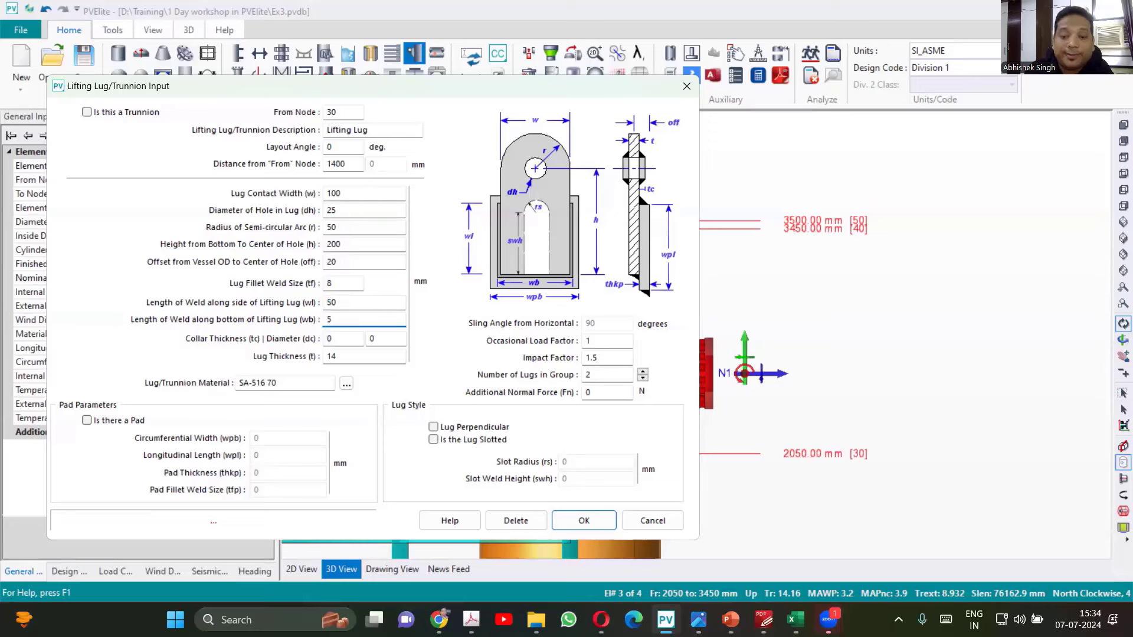
key("BackSpace")
type("100")
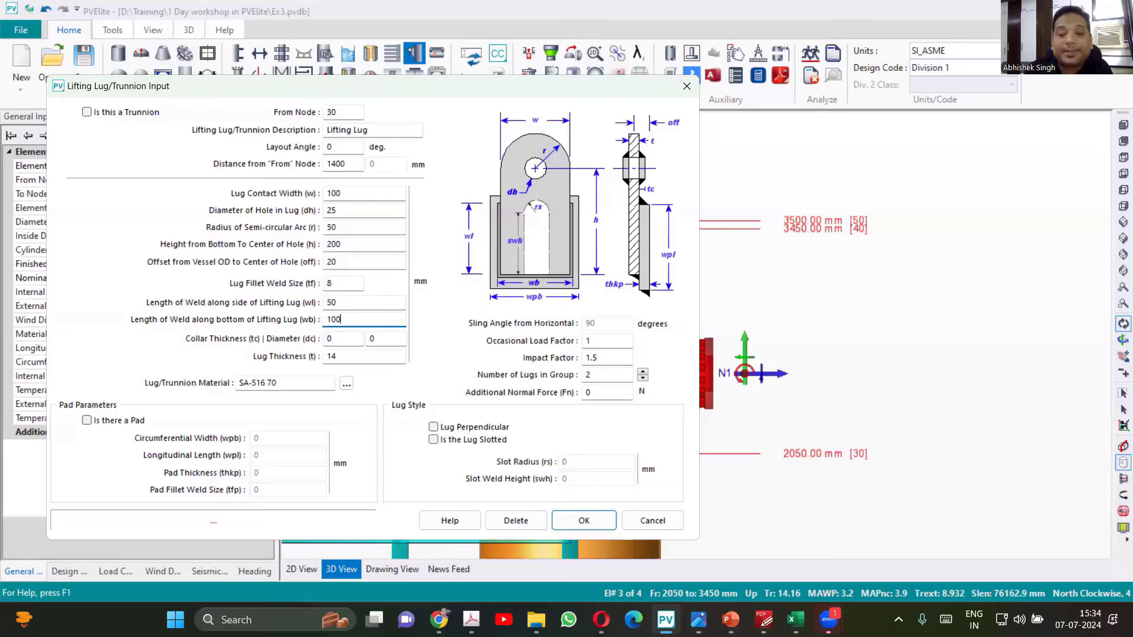
key("Tab")
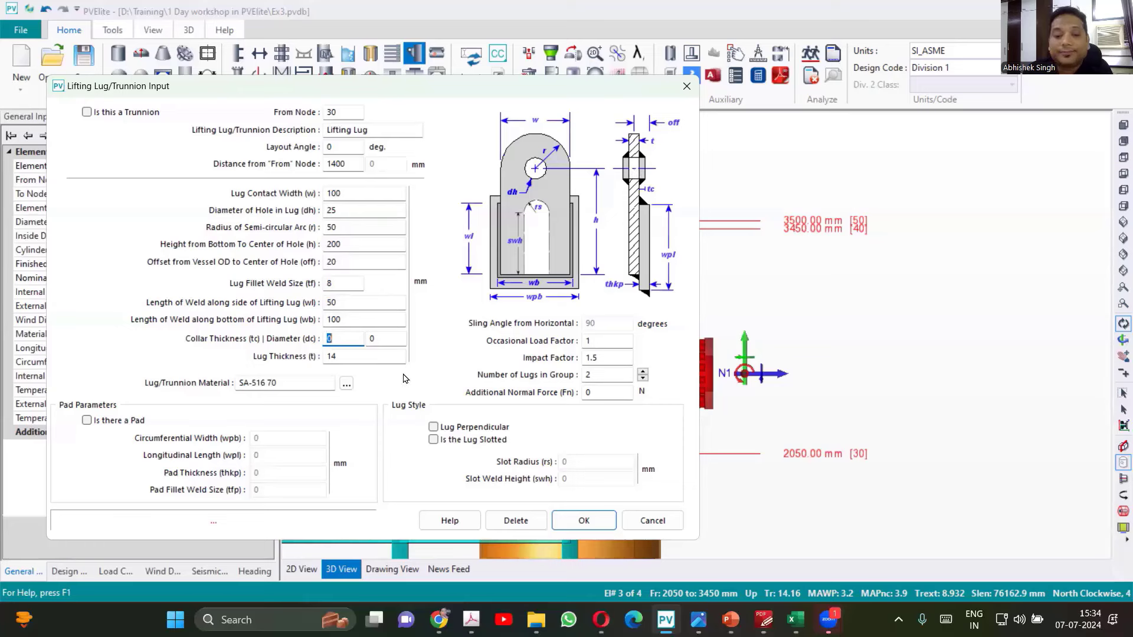
Set the lug thickness to 20 mm.
key("Tab")
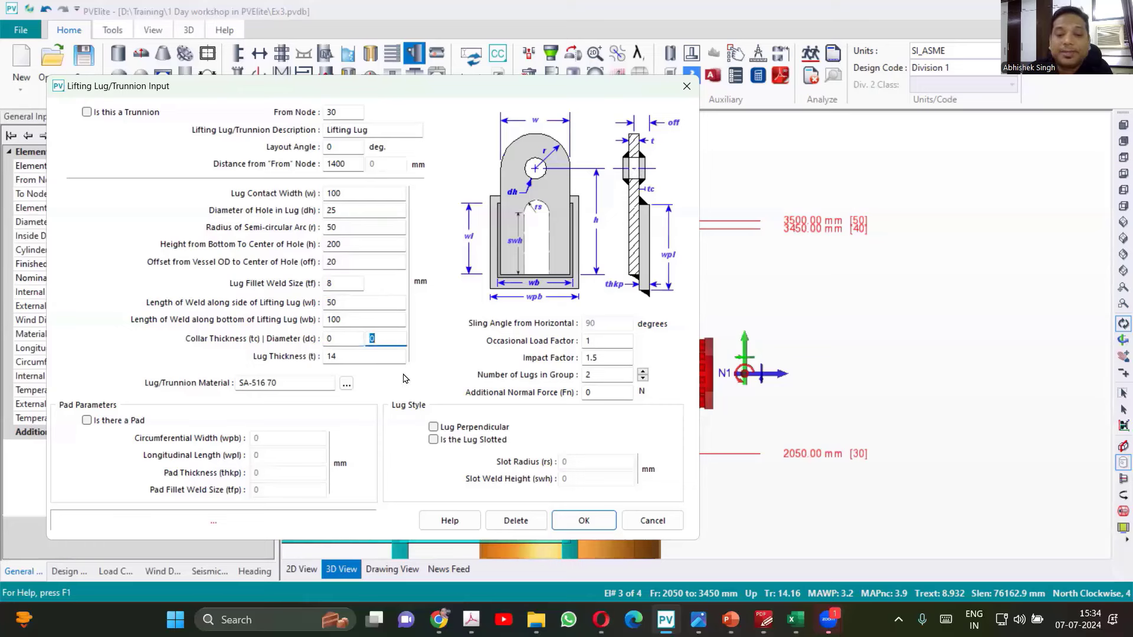
key("Tab")
left_click(345, 361)
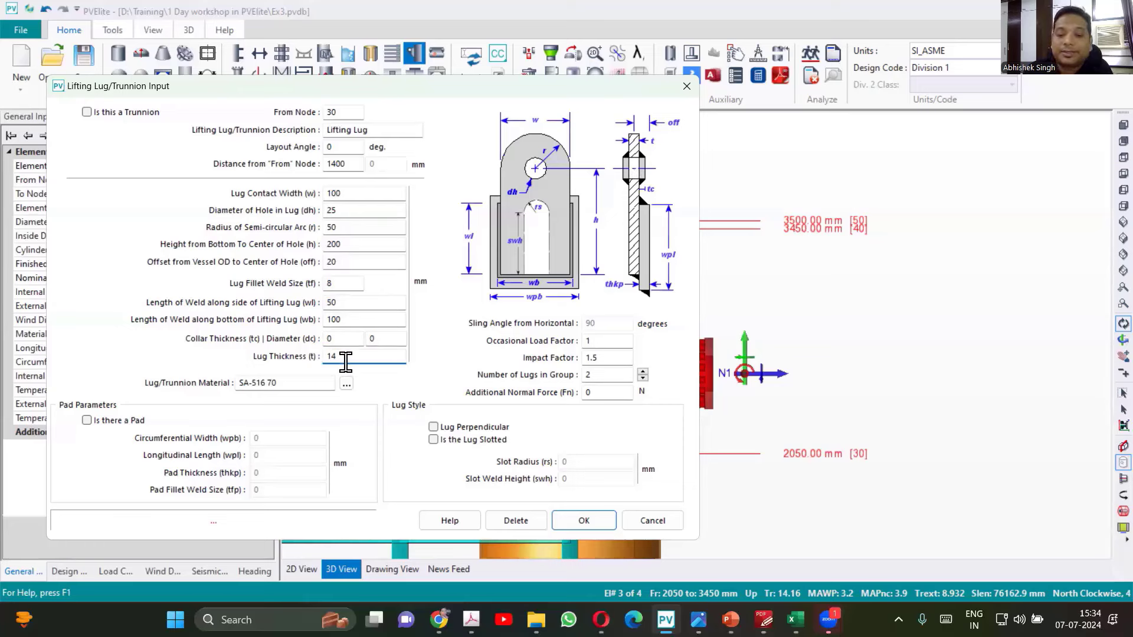
double_click(345, 362)
type("20")
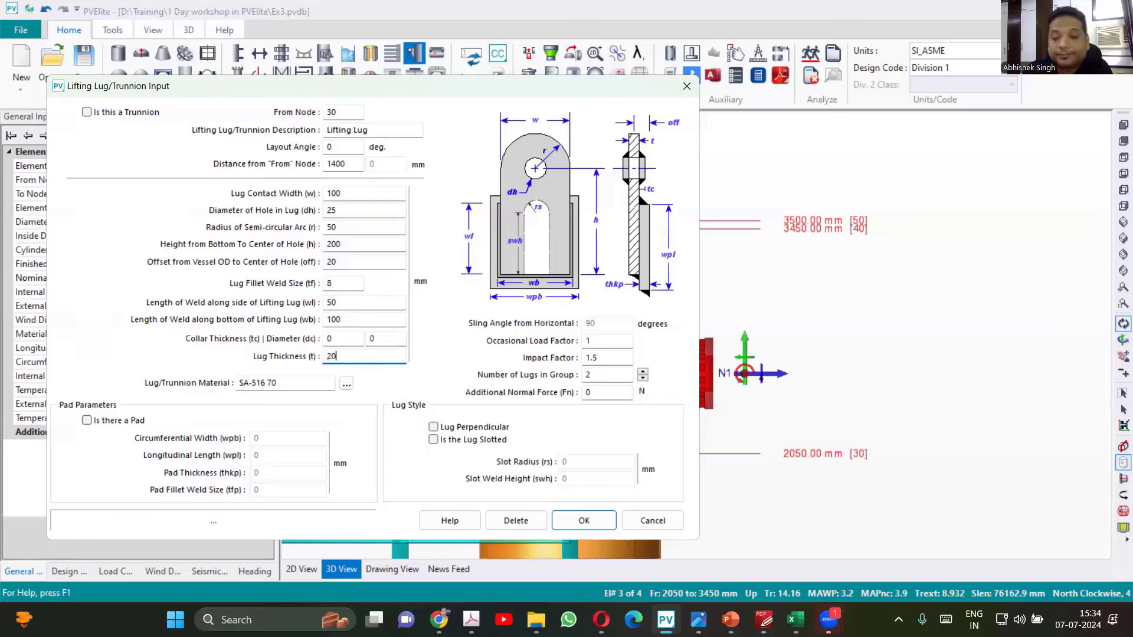
Review the lug's occasional load factor, impact factor, number of lugs in the group and additional normal force.
key("Tab")
key("Tab")
key("Tab")
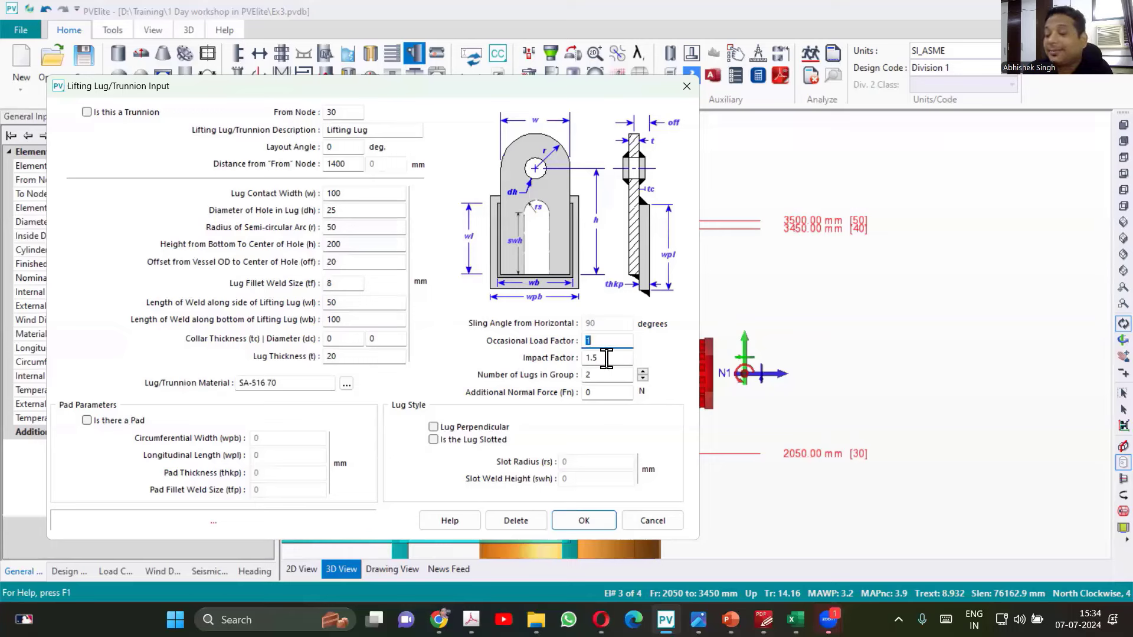
left_click(606, 358)
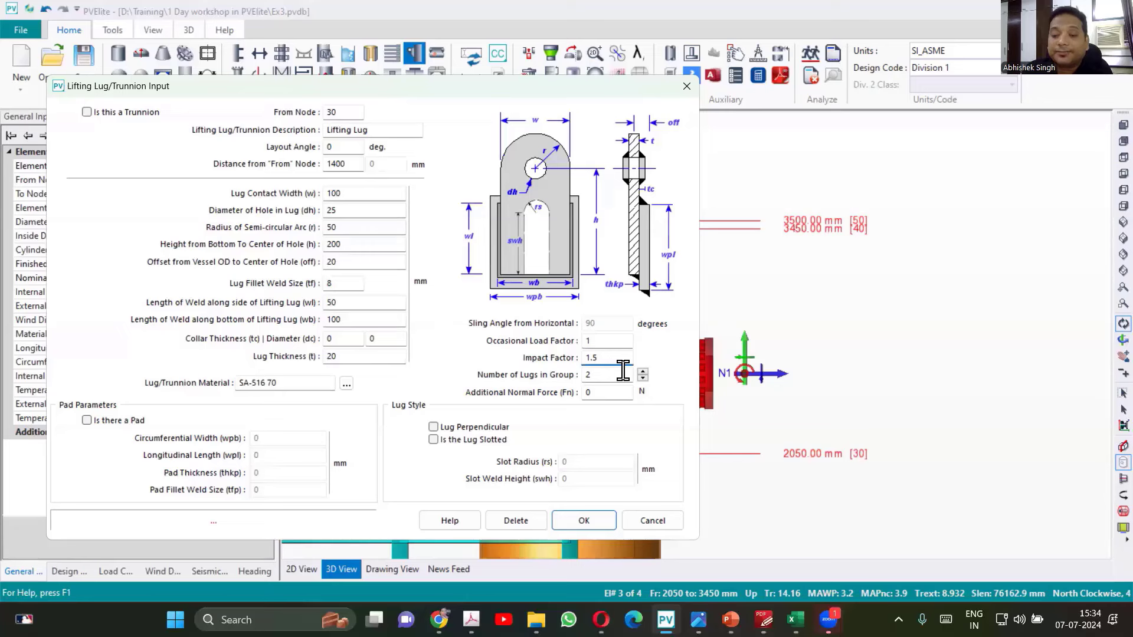
key("Tab")
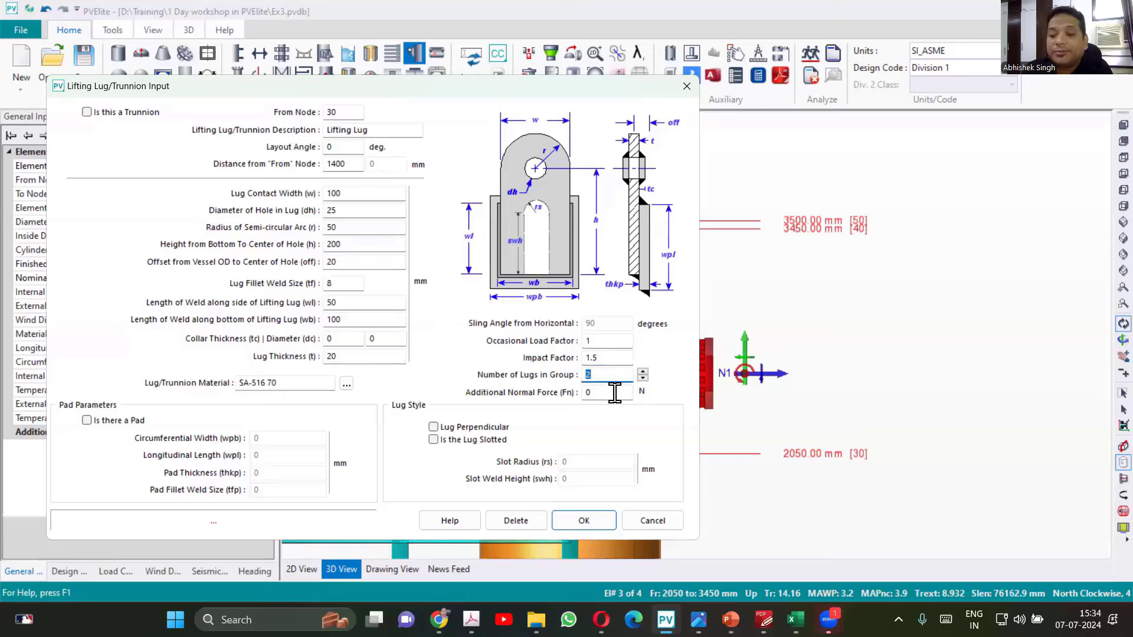
key("Tab")
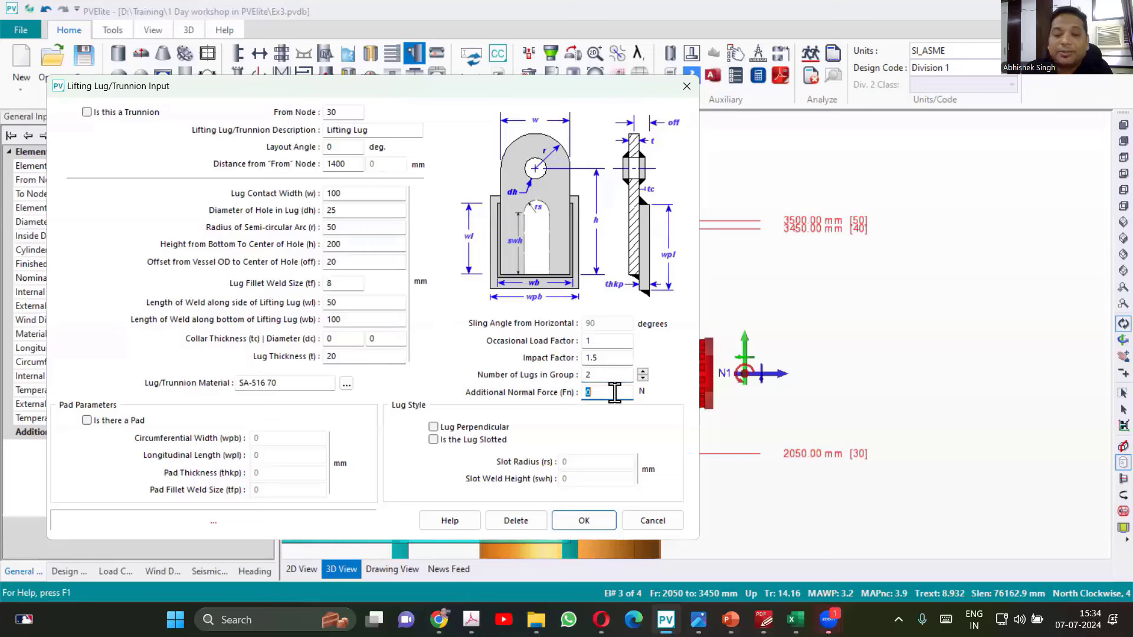
Add a pad to the lifting lug with a circumferential width of 150 mm and a longitudinal length of 75 mm.
left_click(87, 420)
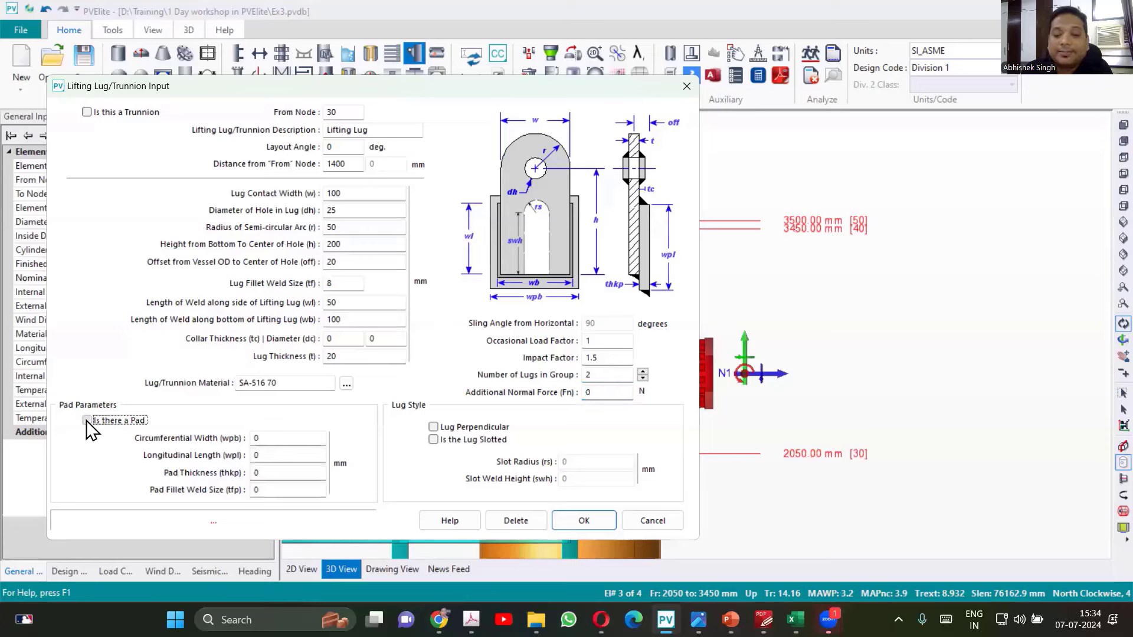
left_click(273, 439)
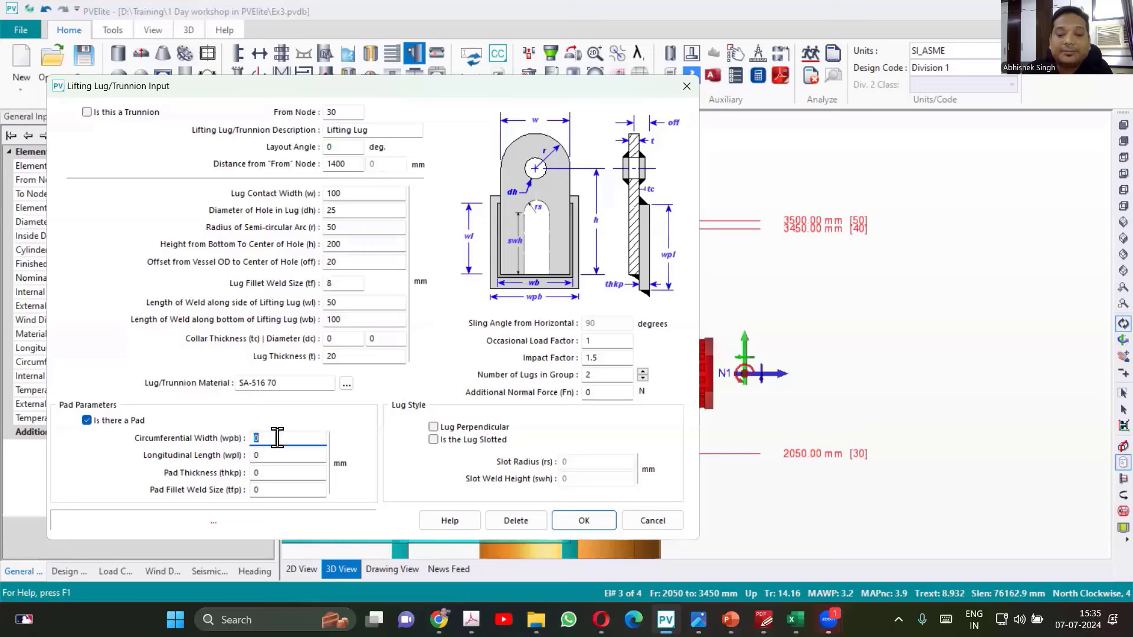
type("15")
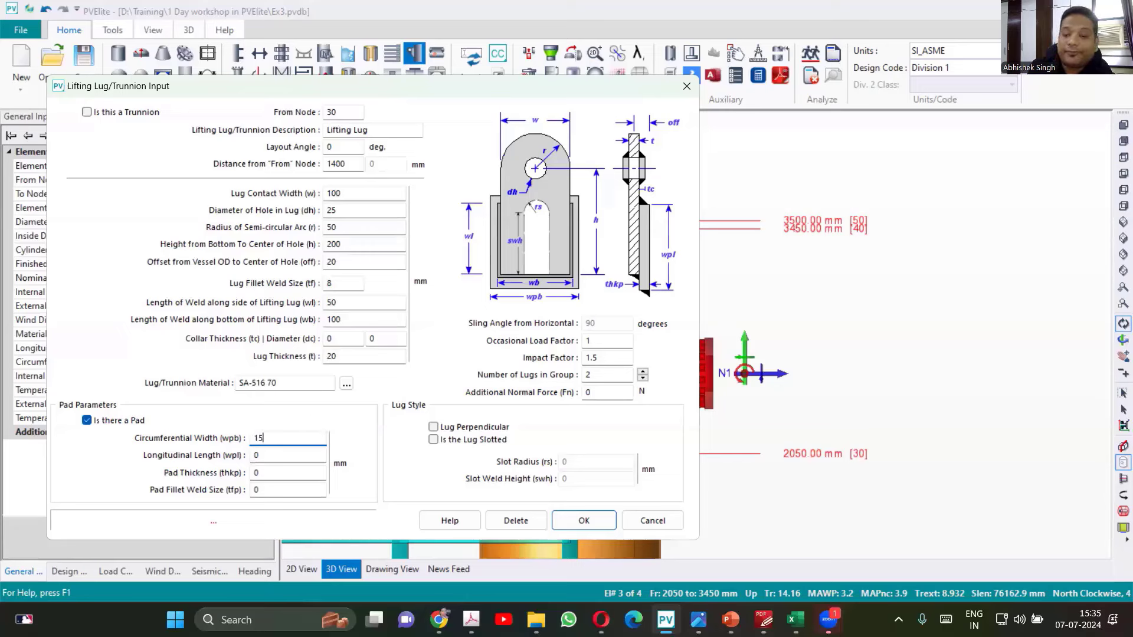
key("Tab")
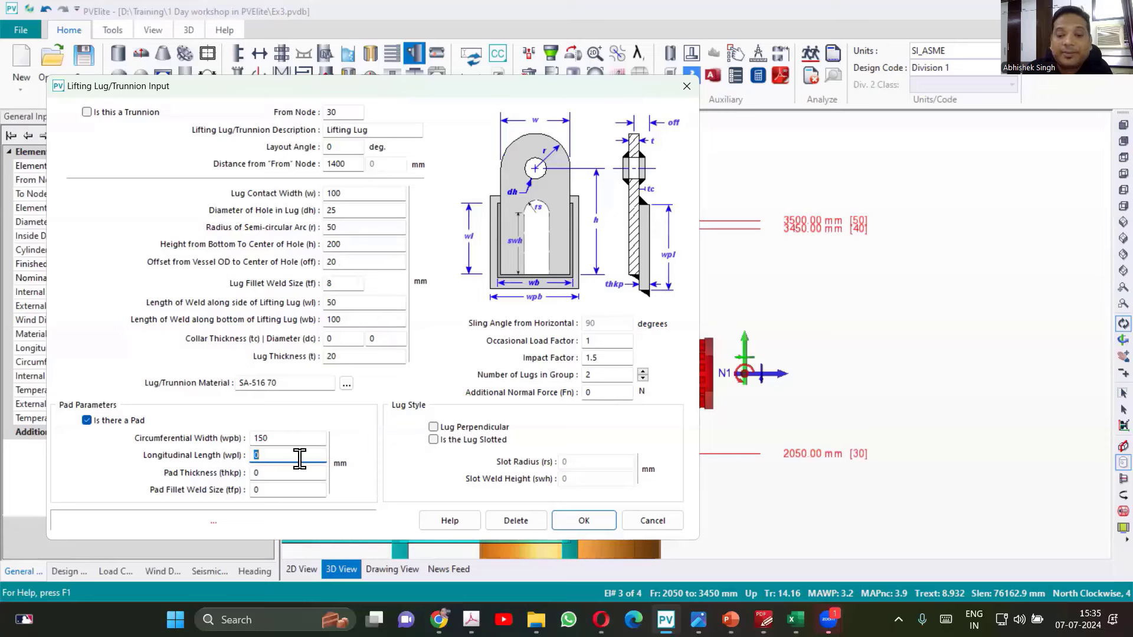
type("75")
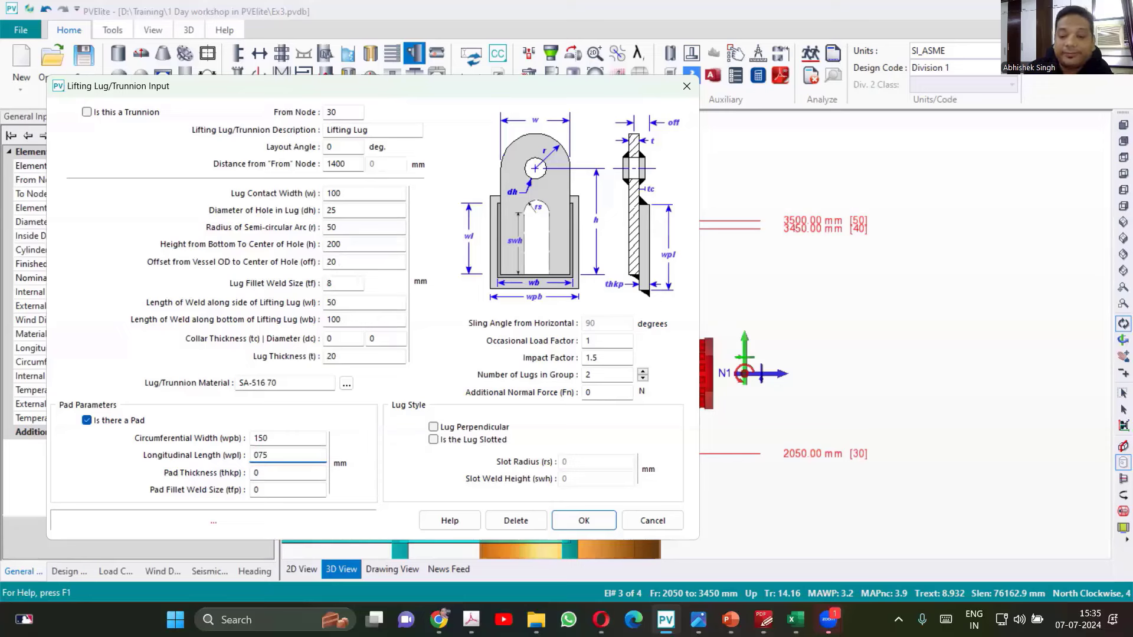
key("Tab")
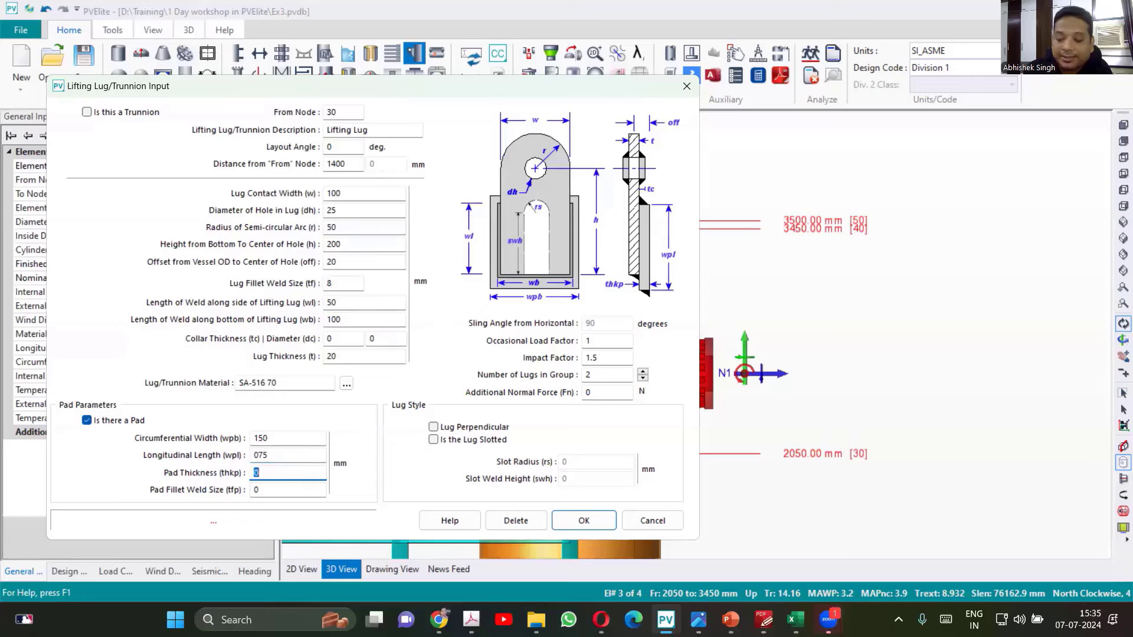
Set the pad thickness to 16 mm and its fillet weld size to 8 mm, and accept the lug definition.
type("16")
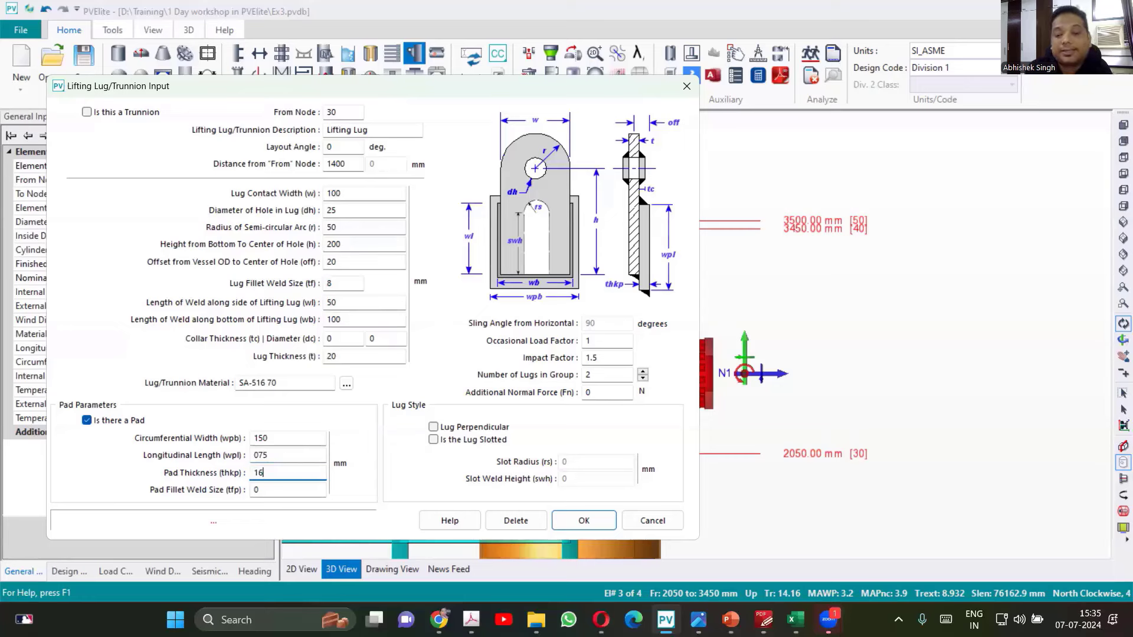
key("Tab")
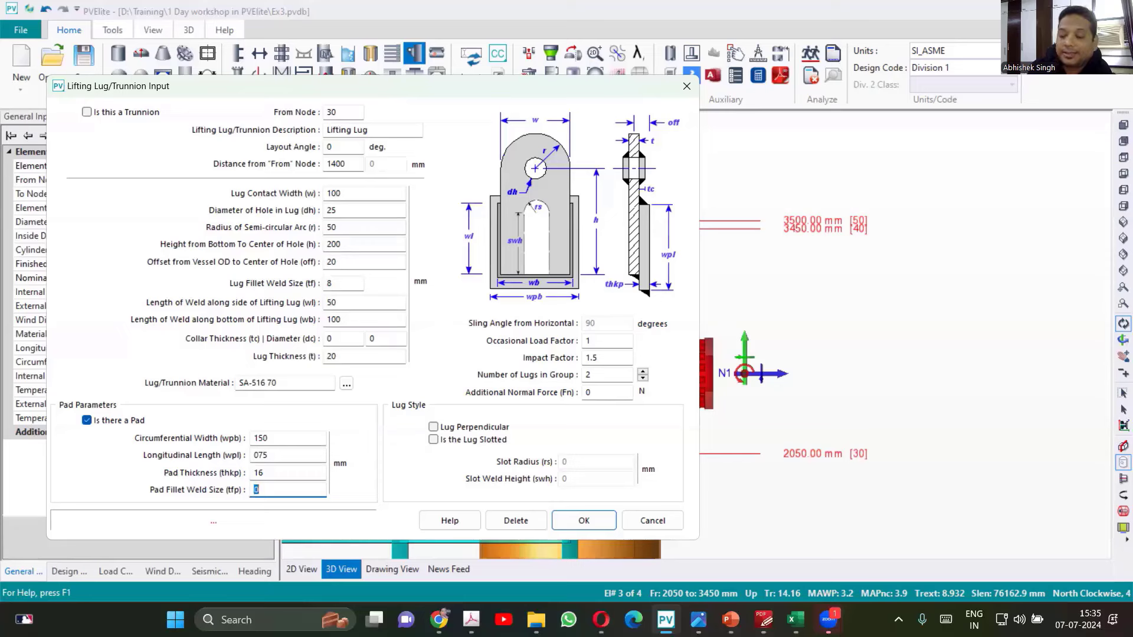
type("8")
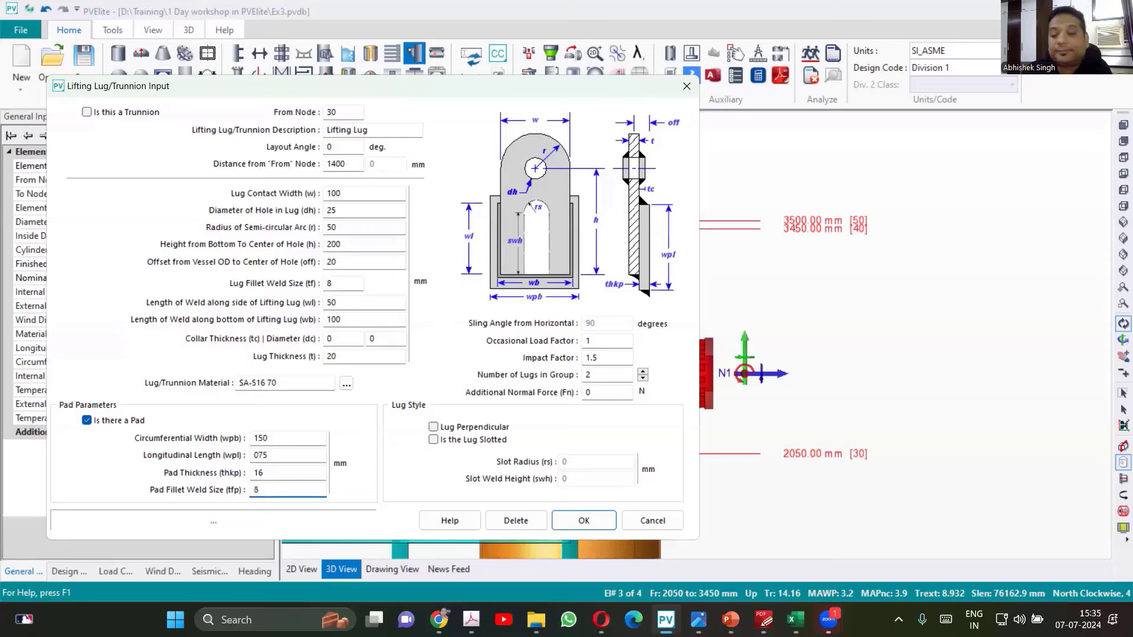
left_click(583, 522)
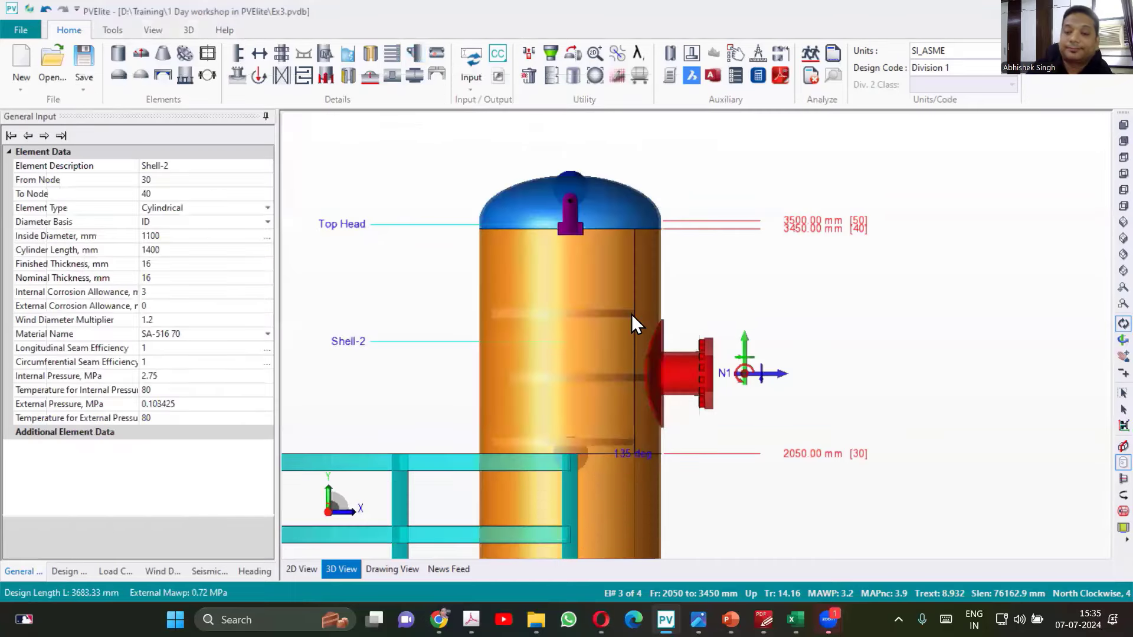
Examine the lug and its pad up close where they meet the seam between Shell-2 and the top head.
left_click_drag(631, 316, 399, 312)
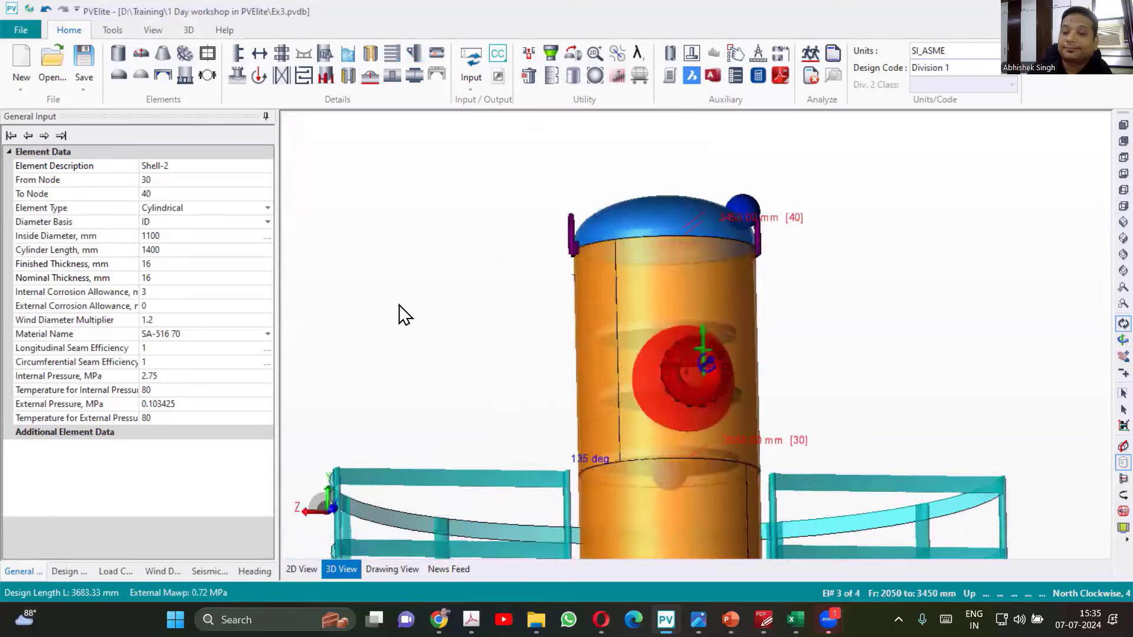
scroll(728, 235, "up", 5)
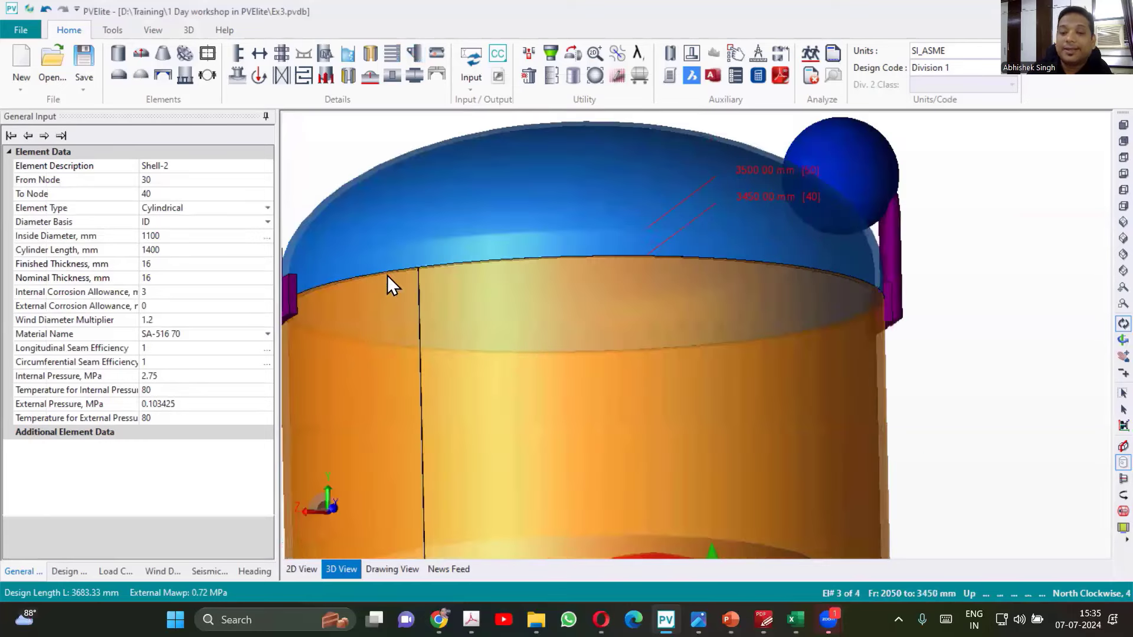
left_click_drag(740, 226, 677, 256)
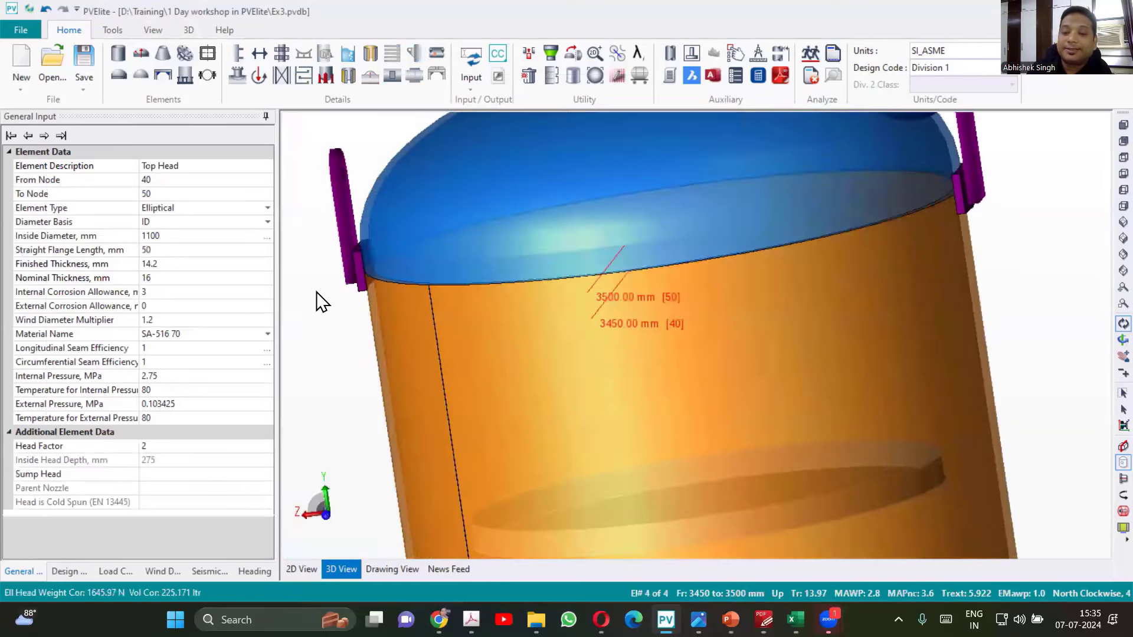
scroll(347, 264, "up", 2)
left_click_drag(347, 264, 422, 258)
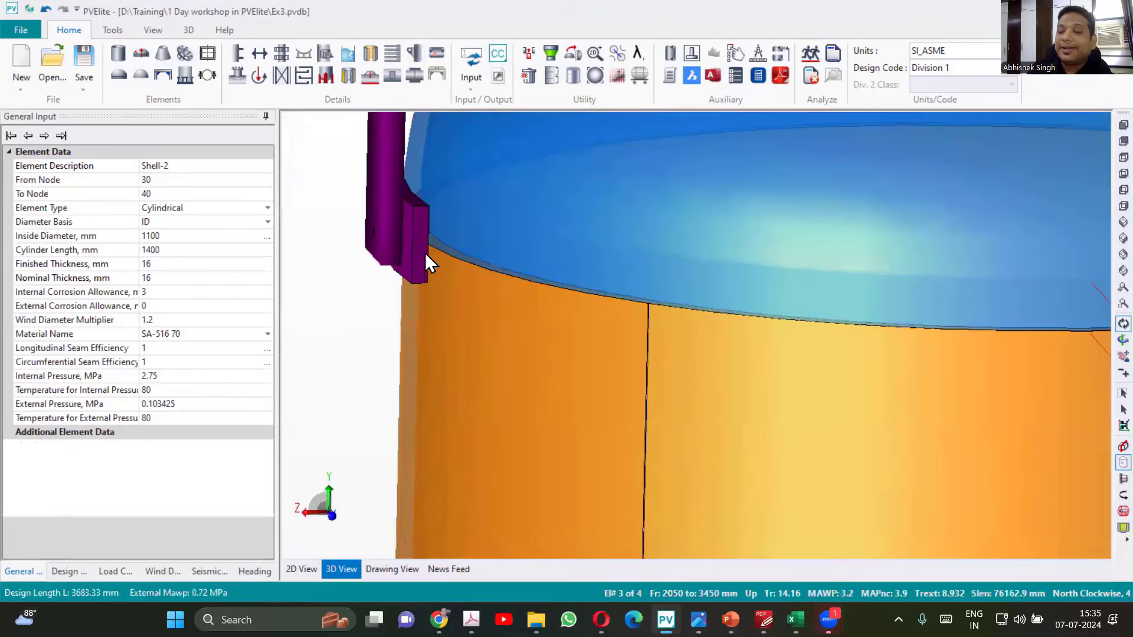
scroll(426, 233, "up", 2)
scroll(426, 233, "up", 4)
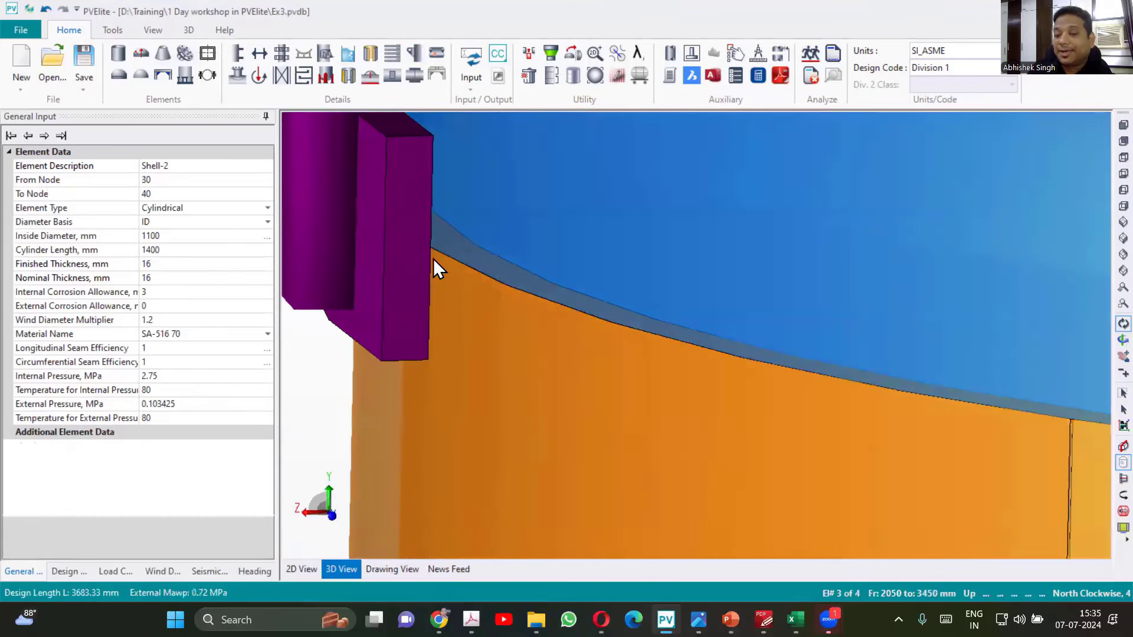
scroll(426, 255, "down", 5)
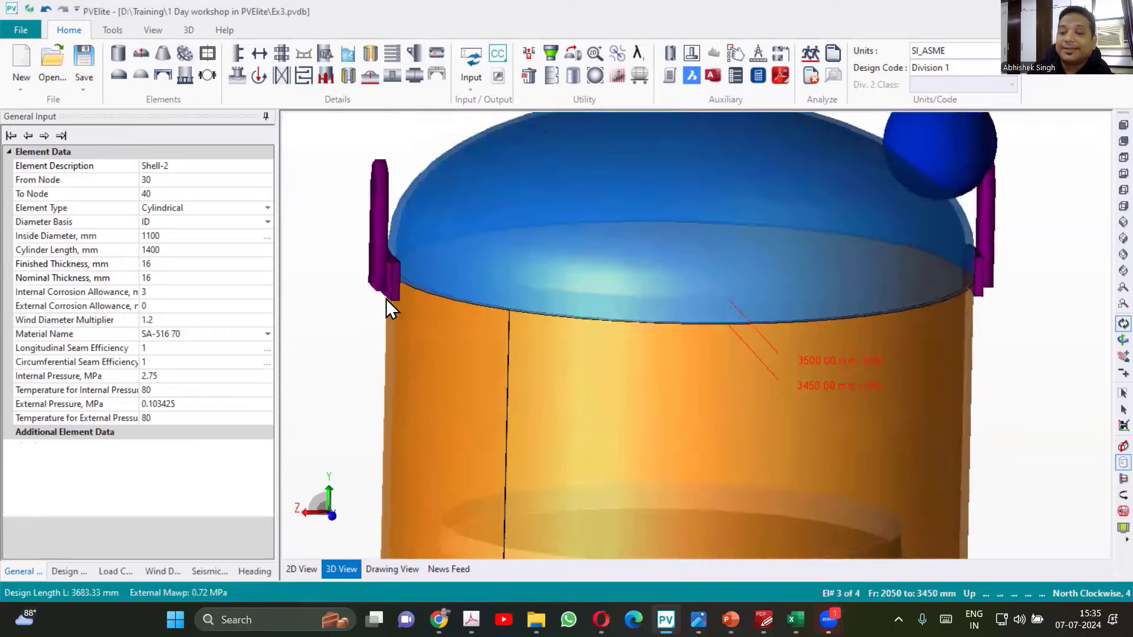
scroll(396, 282, "down", 1)
left_click(402, 267)
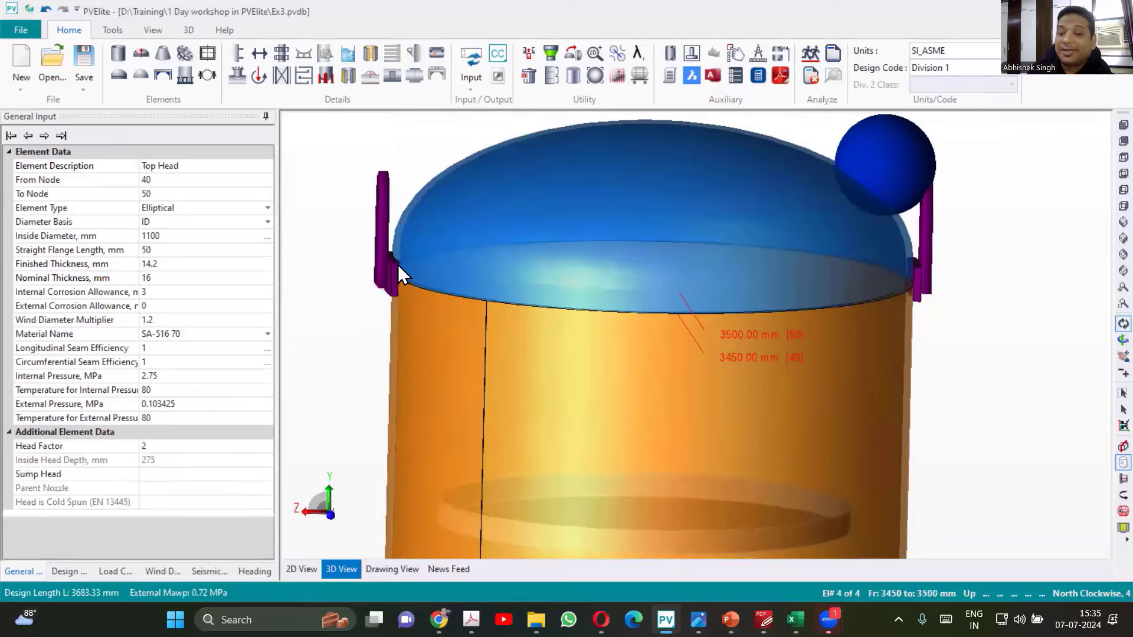
Reopen the lifting lug's definition and set its distance from the From node to 1200 mm.
double_click(399, 283)
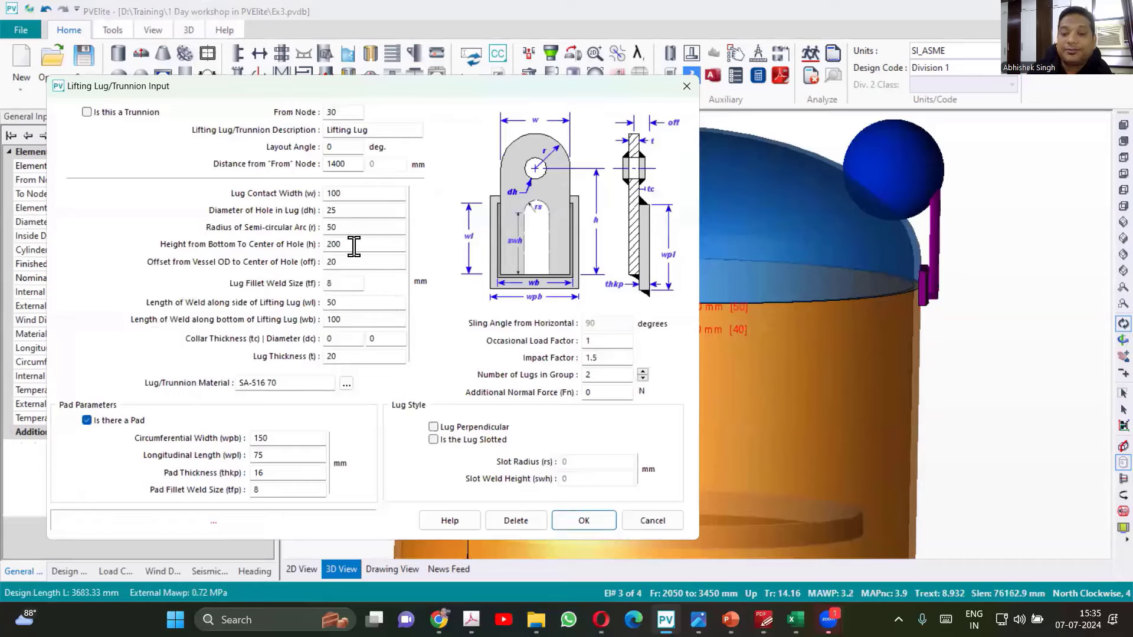
left_click_drag(355, 168, 311, 165)
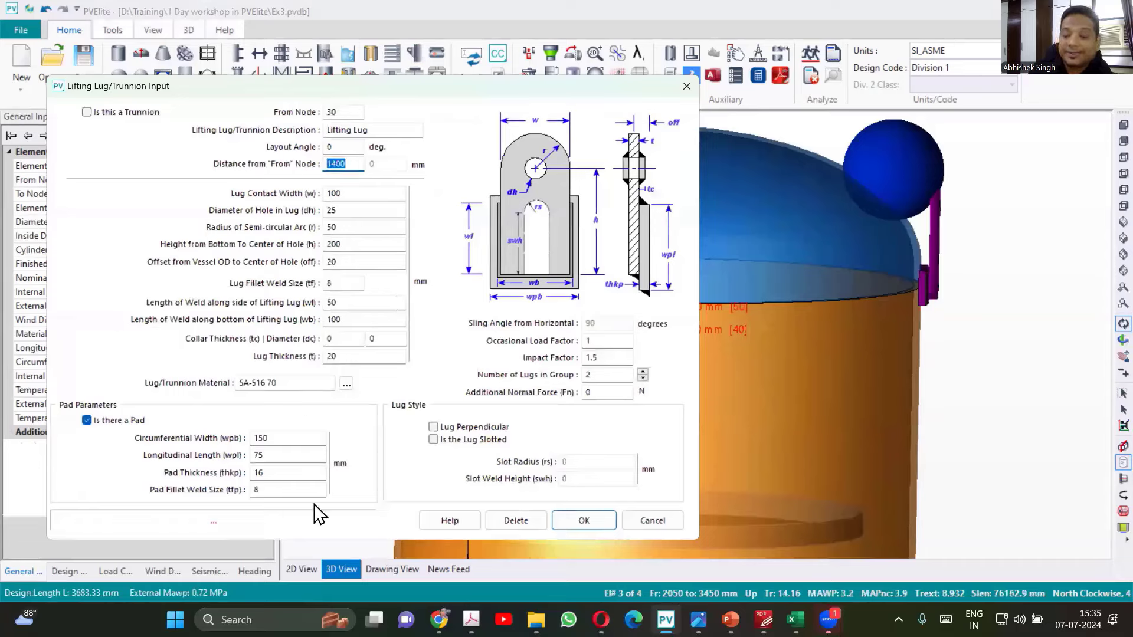
type("12")
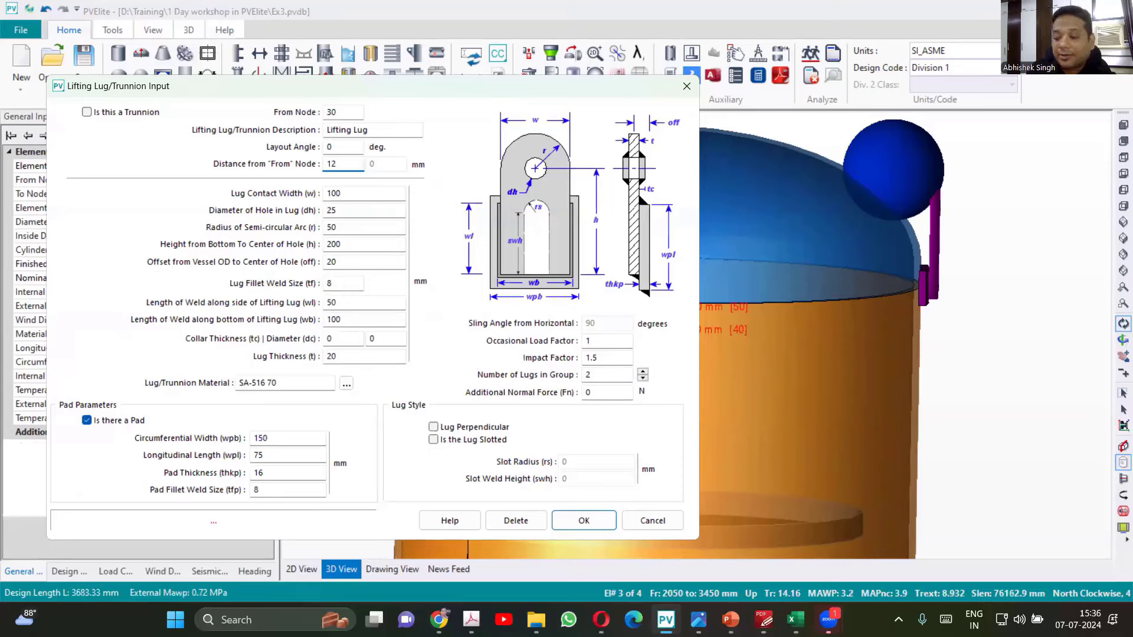
type("00")
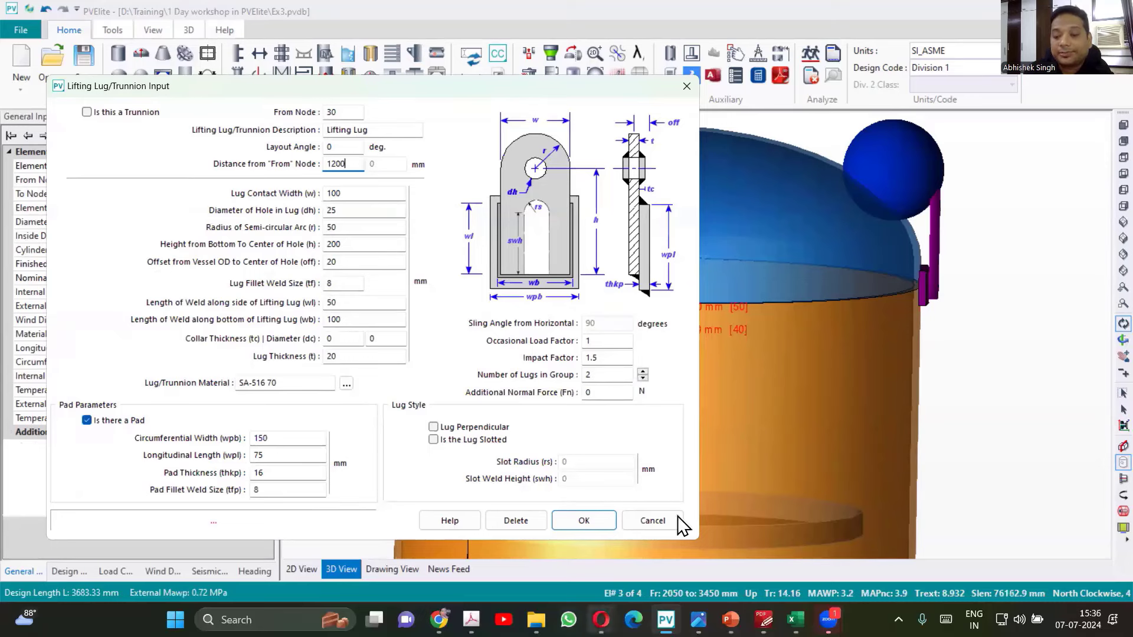
left_click(608, 517)
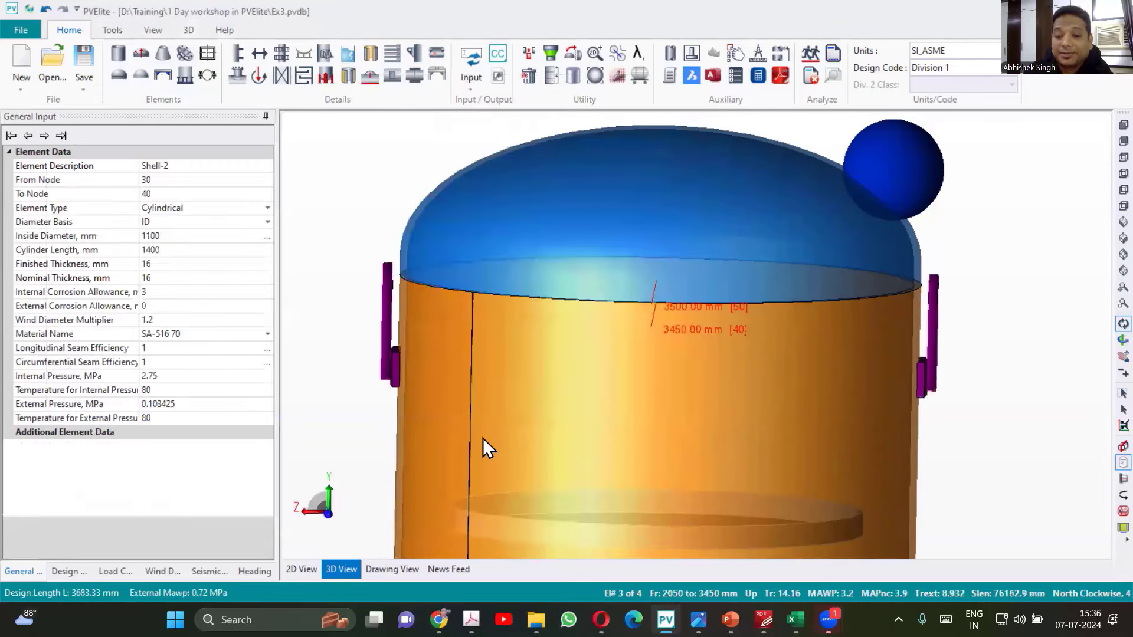
Re-enter the lifting lug's distance from the From node as the expression 1400-200 and accept it.
double_click(383, 353)
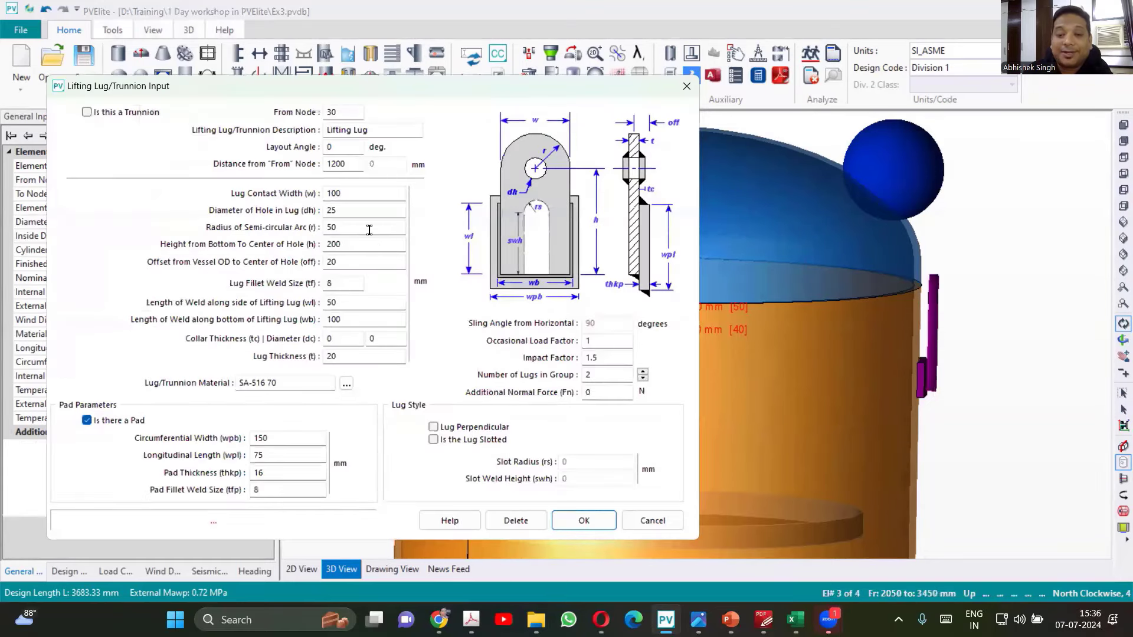
double_click(346, 165)
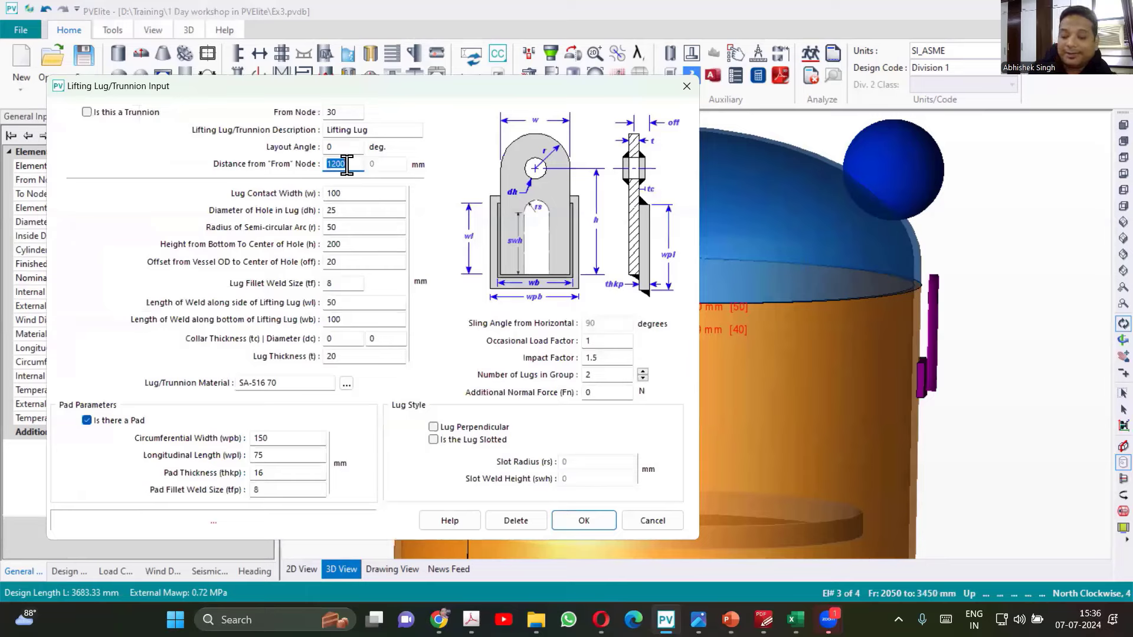
type("1")
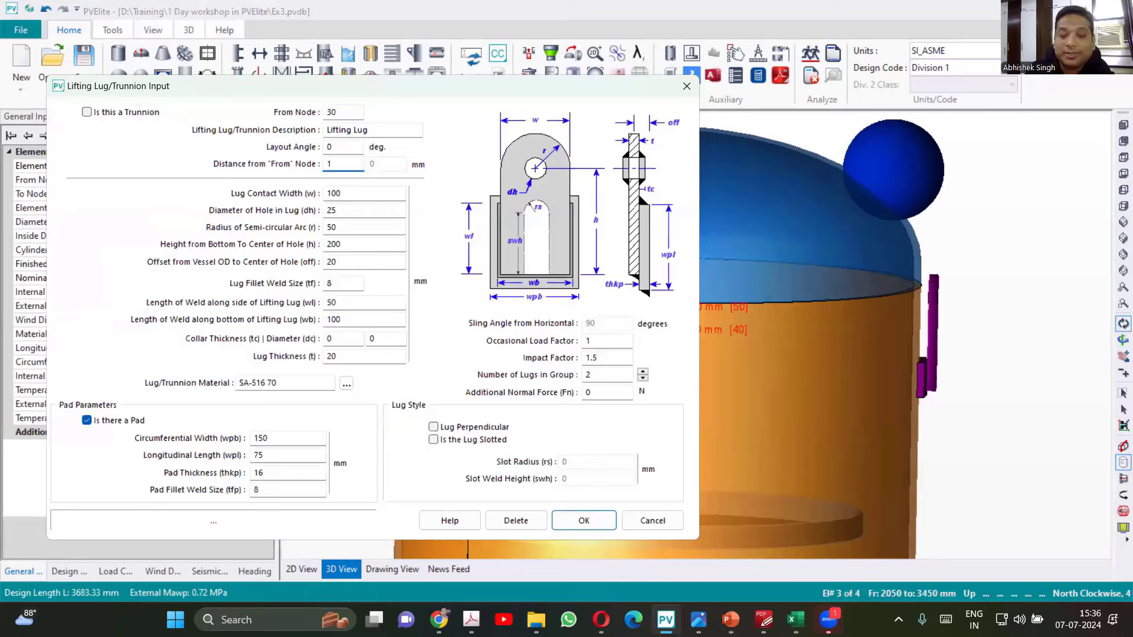
type("400")
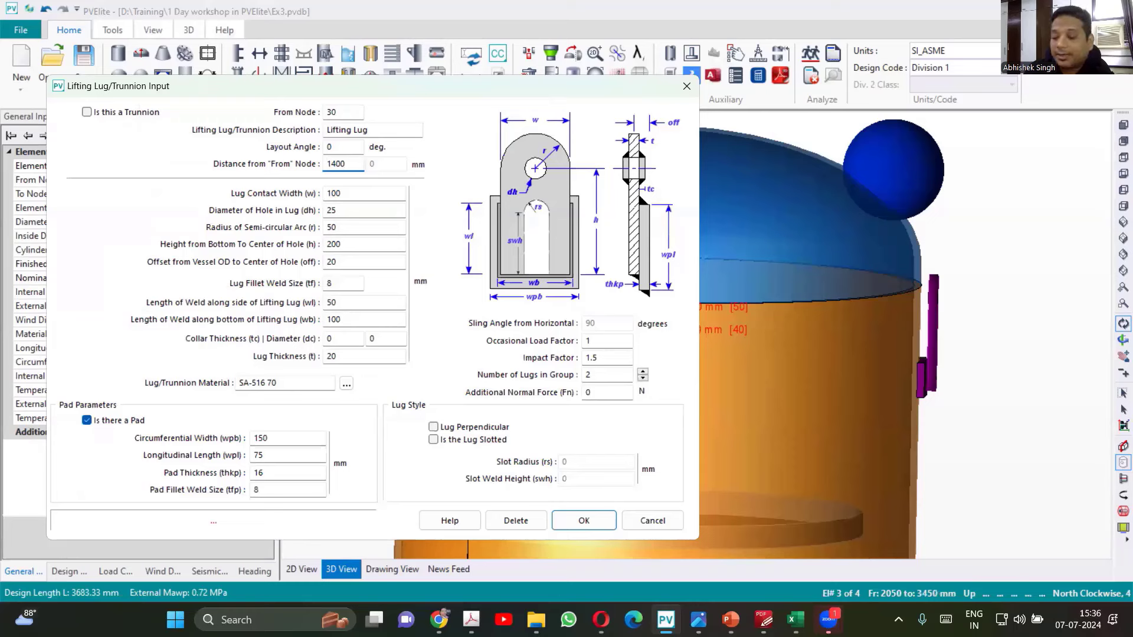
type("-200")
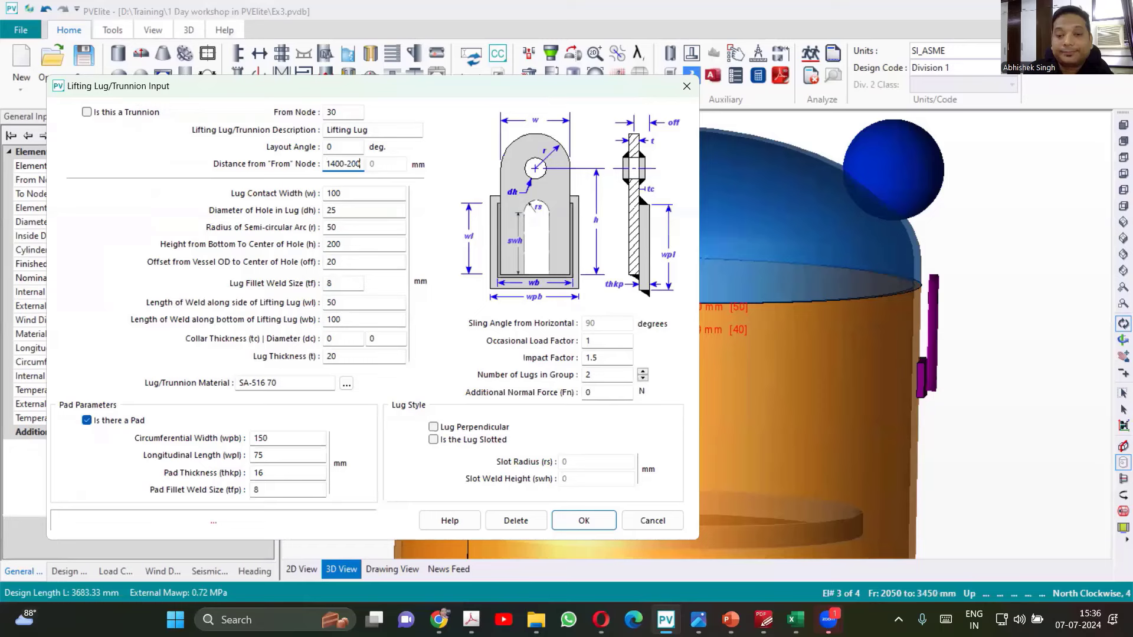
key("Tab")
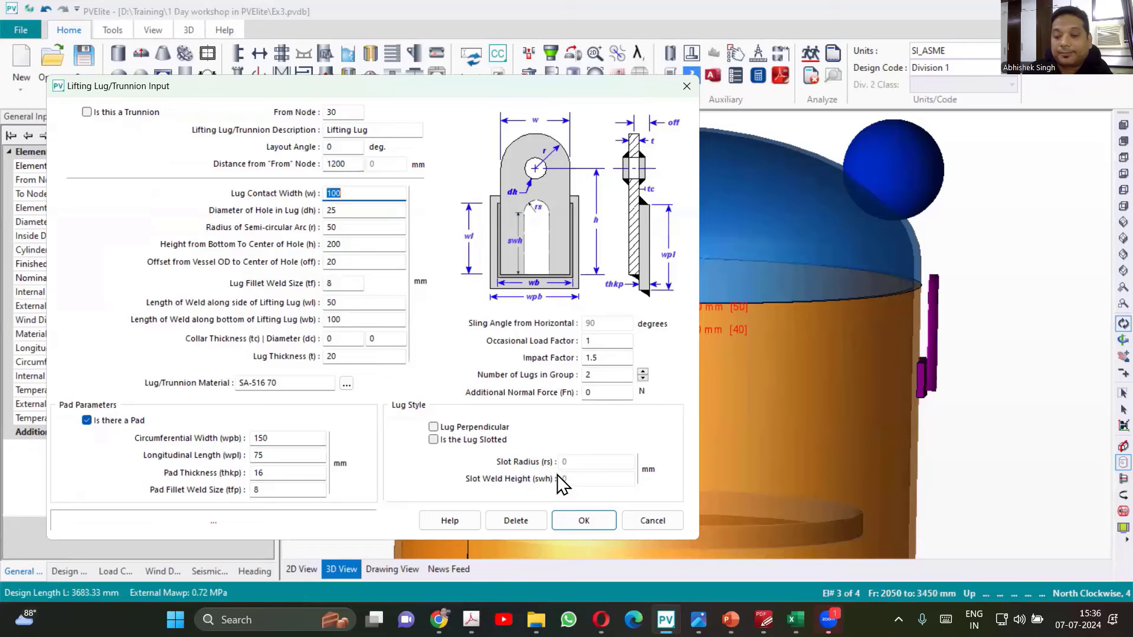
left_click(576, 521)
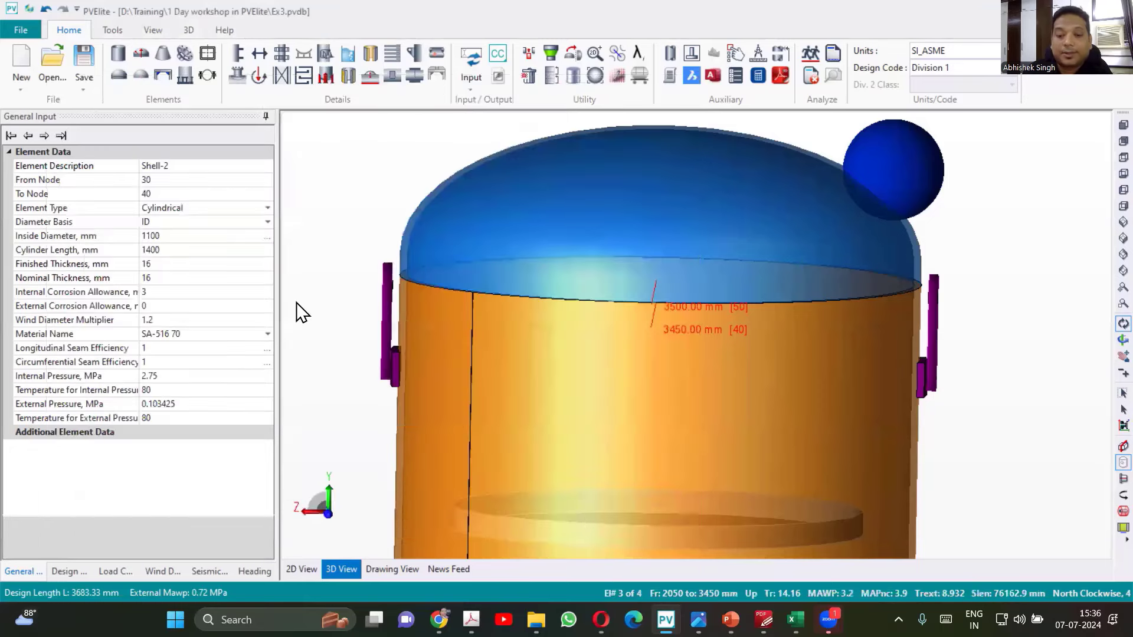
Reopen the lifting lug's definition, set its distance from the From node to 1350 mm and accept it.
double_click(387, 334)
double_click(337, 164)
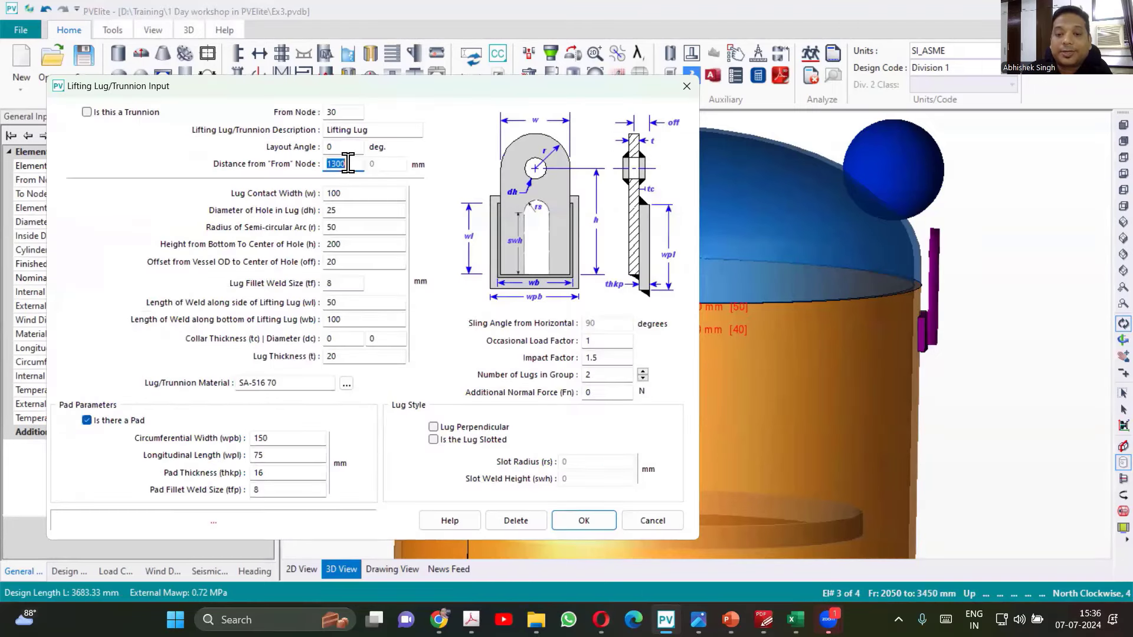
type("135")
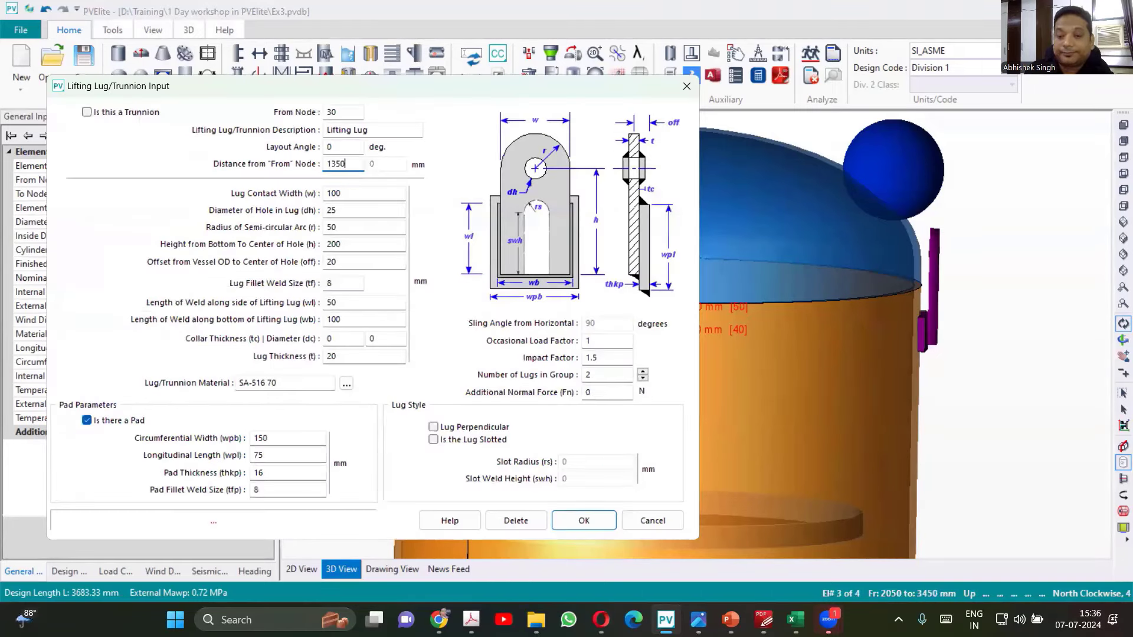
key("Tab")
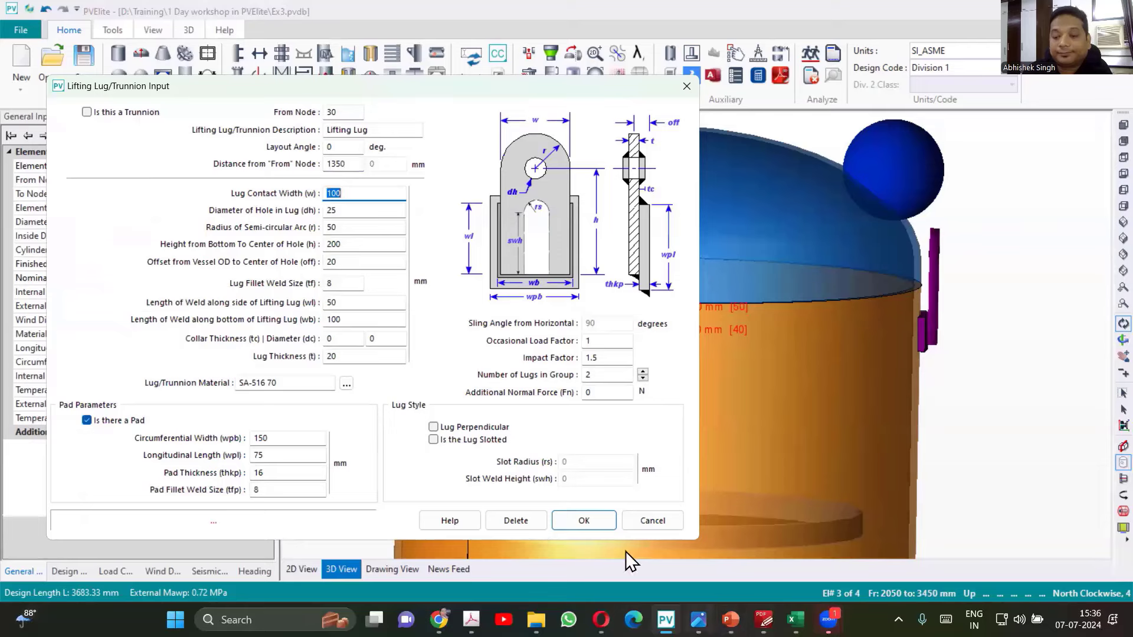
left_click(592, 524)
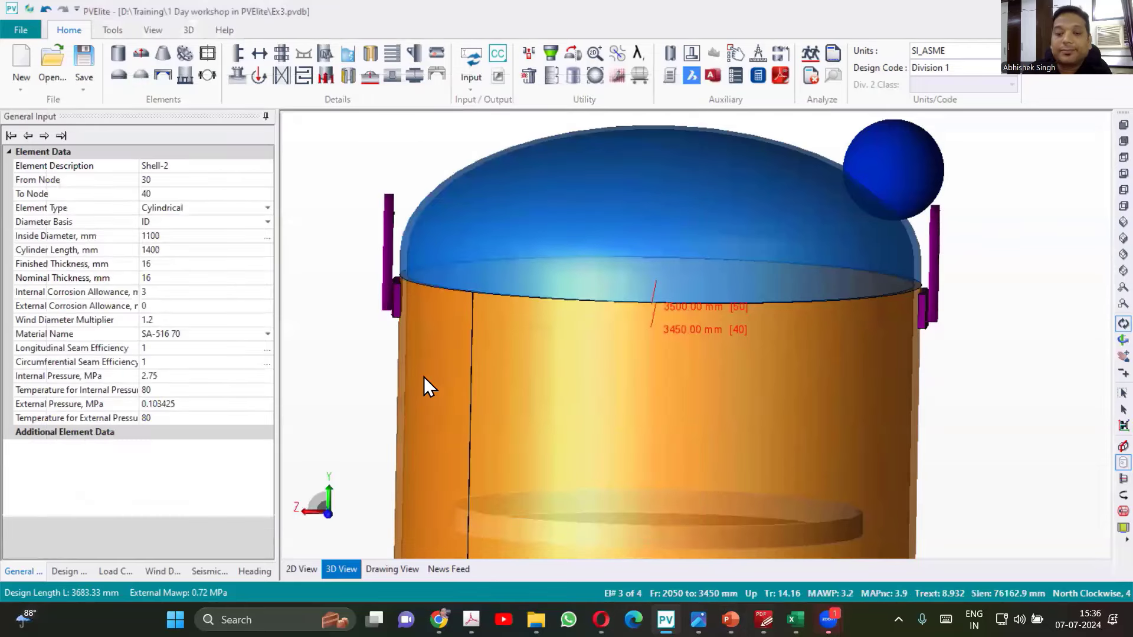
Set the lifting lug's height from bottom to center of hole to 400 mm and accept the definition.
left_click(520, 264)
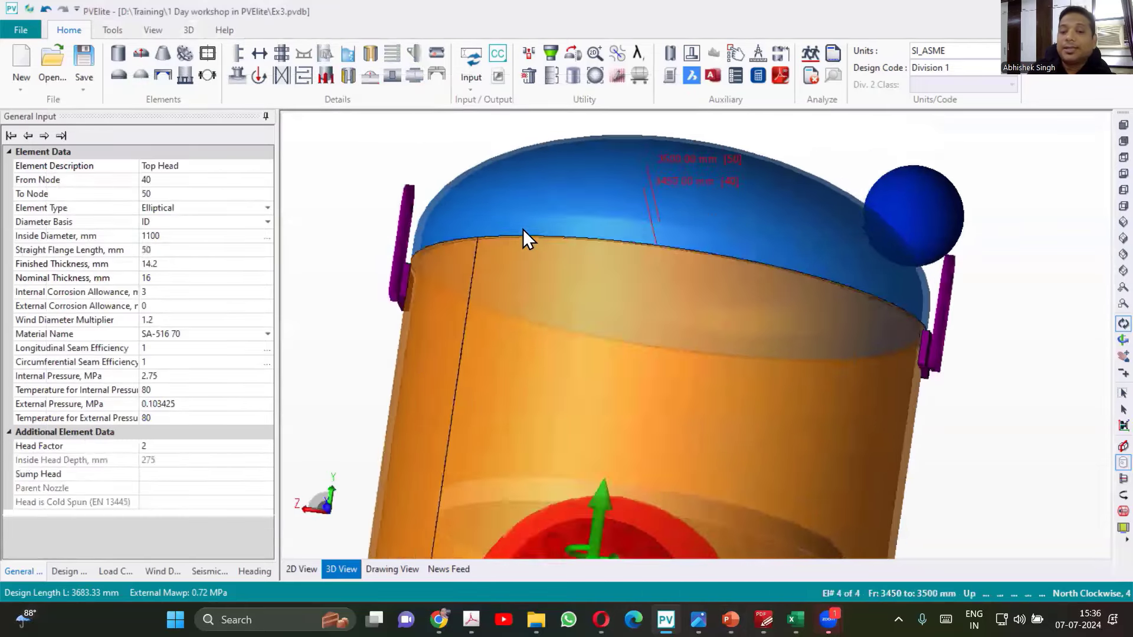
scroll(523, 229, "up", 5)
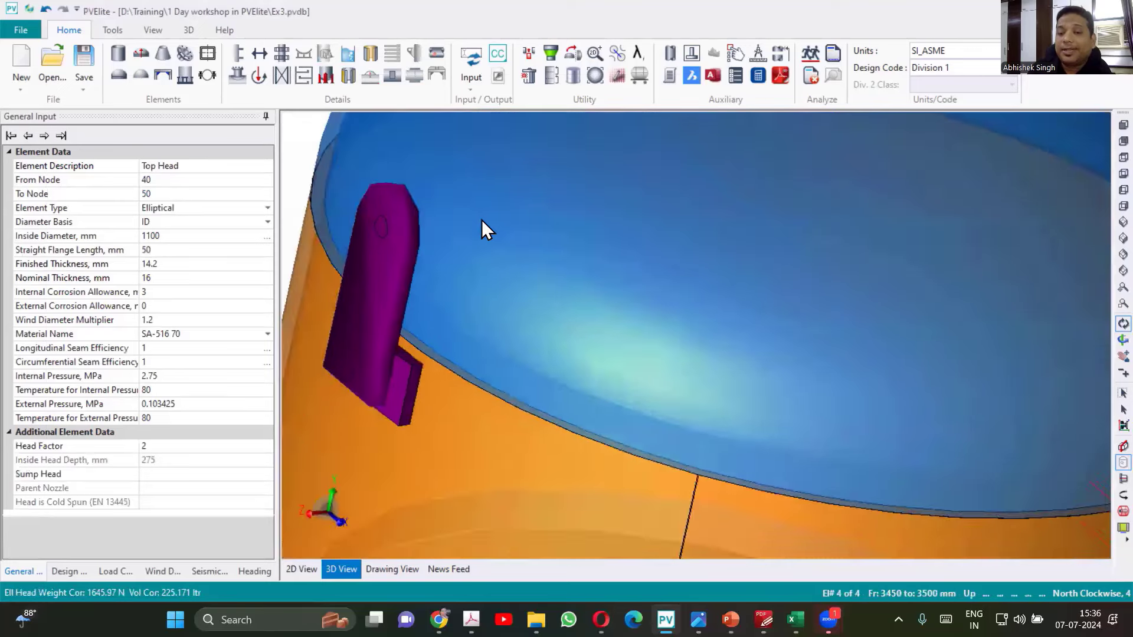
left_click_drag(481, 221, 416, 291)
double_click(398, 267)
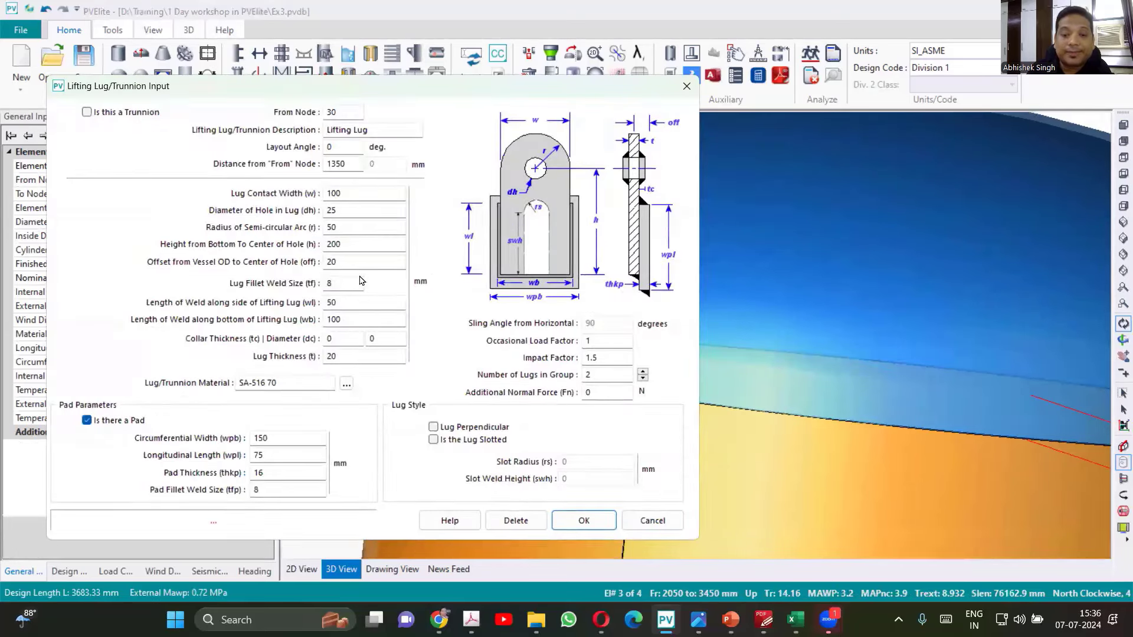
double_click(337, 243)
type("3")
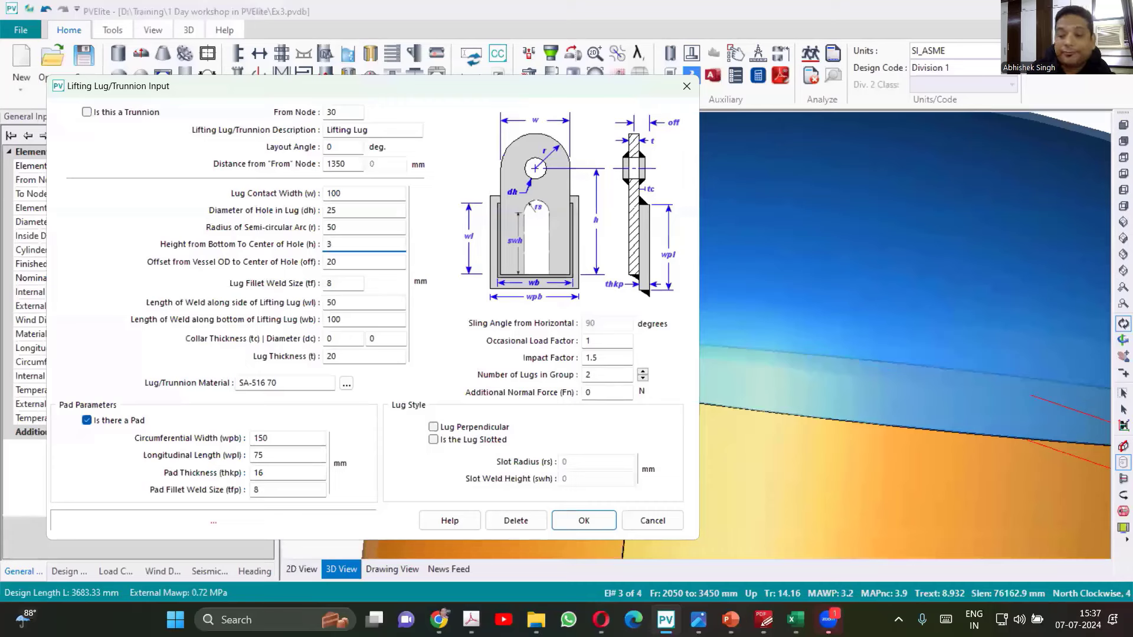
key("BackSpace")
type("400")
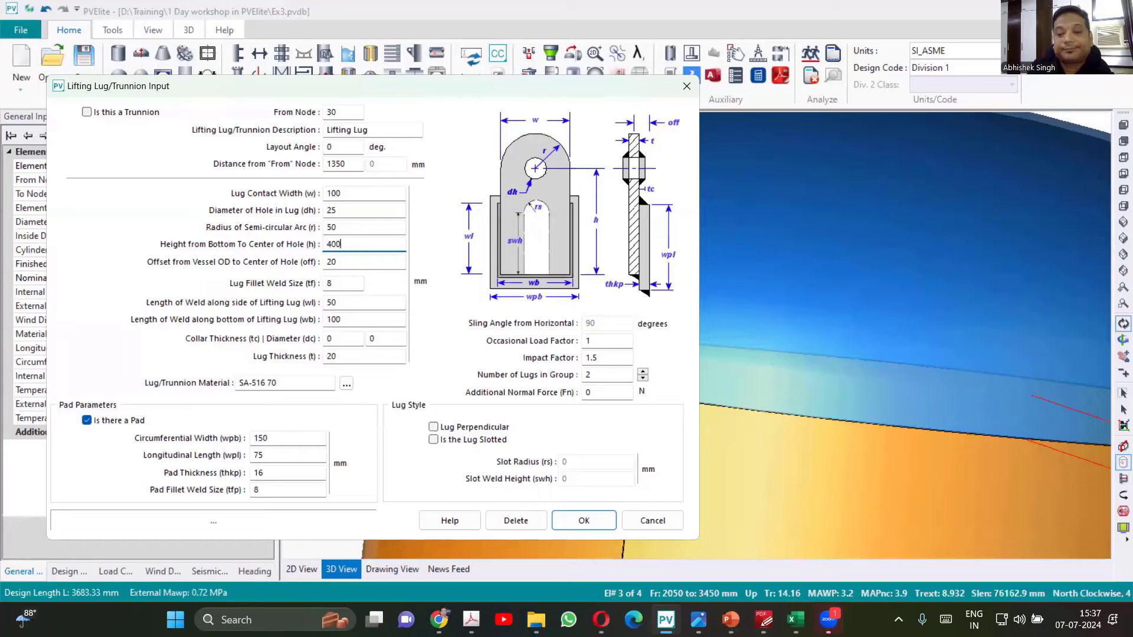
key("Tab")
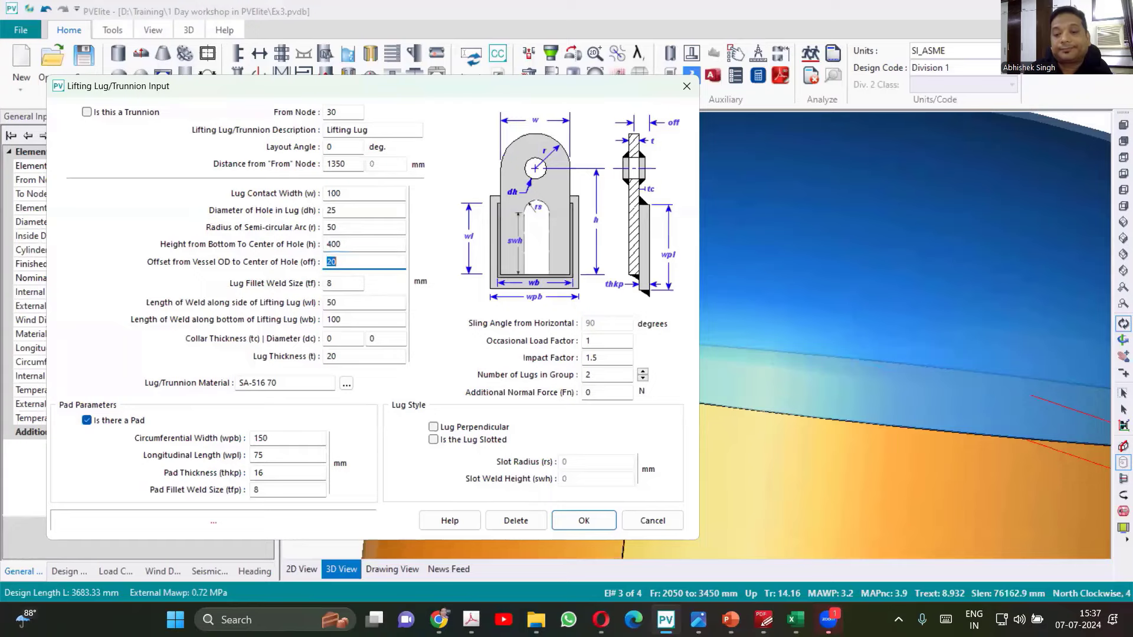
left_click(608, 520)
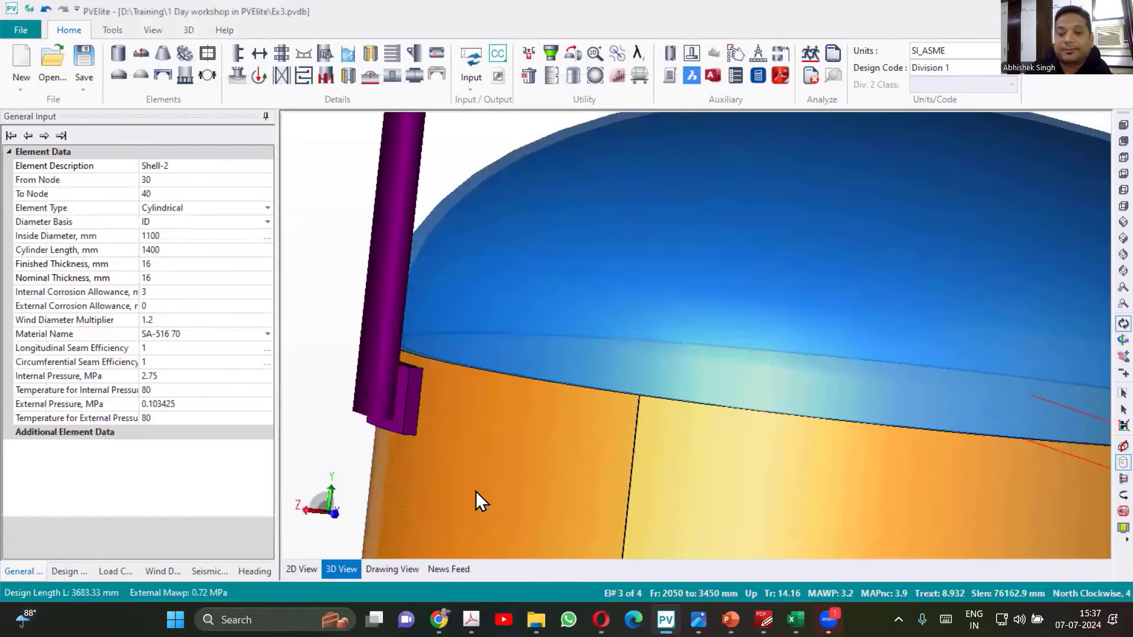
Reopen the lifting lug's definition and set the lug contact width to 200 mm.
left_click_drag(476, 490, 497, 454)
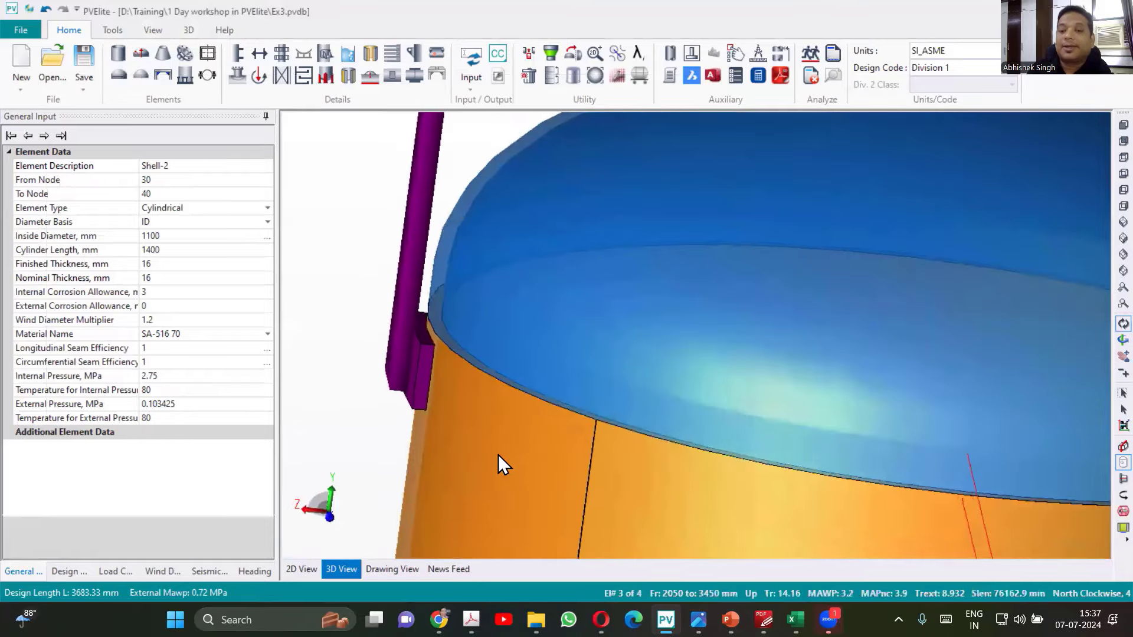
scroll(498, 454, "down", 5)
left_click_drag(560, 394, 886, 409)
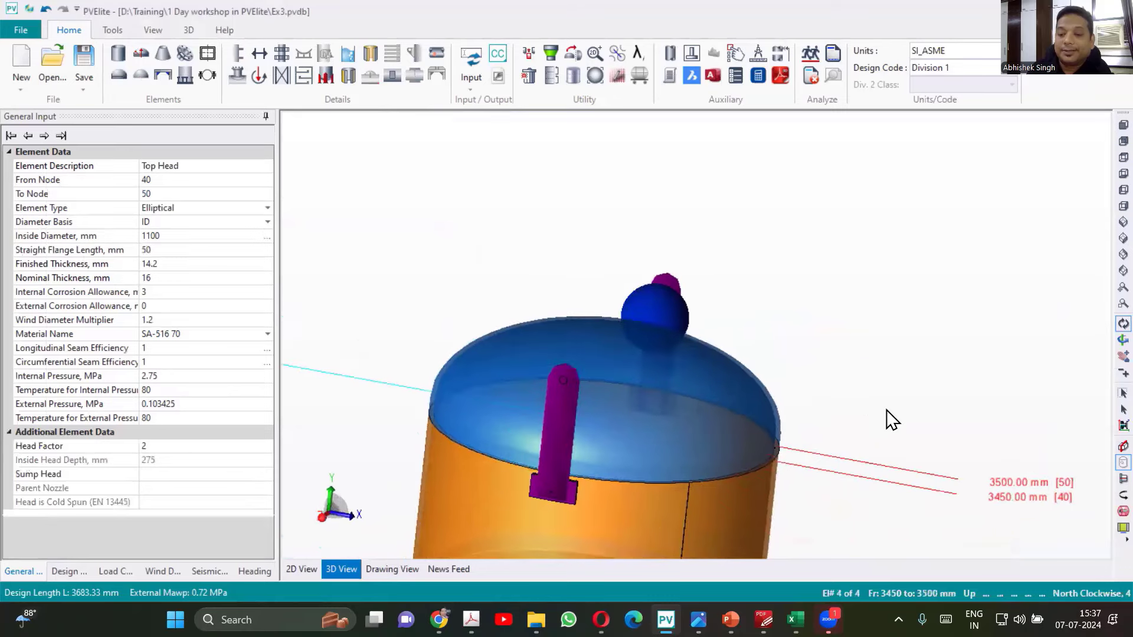
scroll(560, 505, "up", 3)
scroll(590, 378, "down", 2)
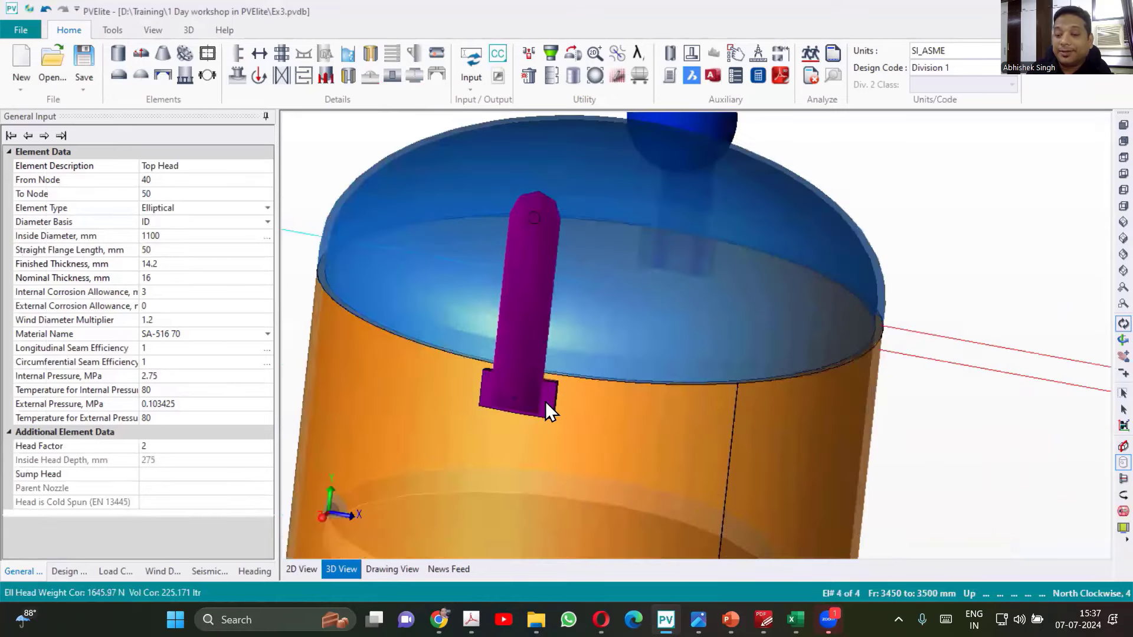
double_click(545, 401)
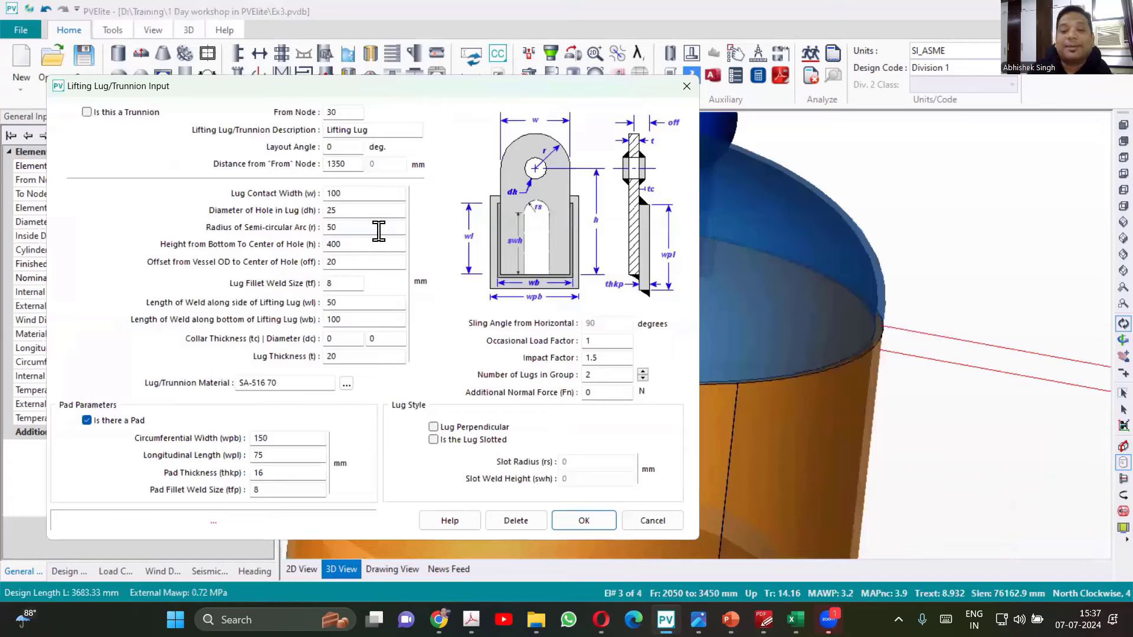
left_click(381, 198)
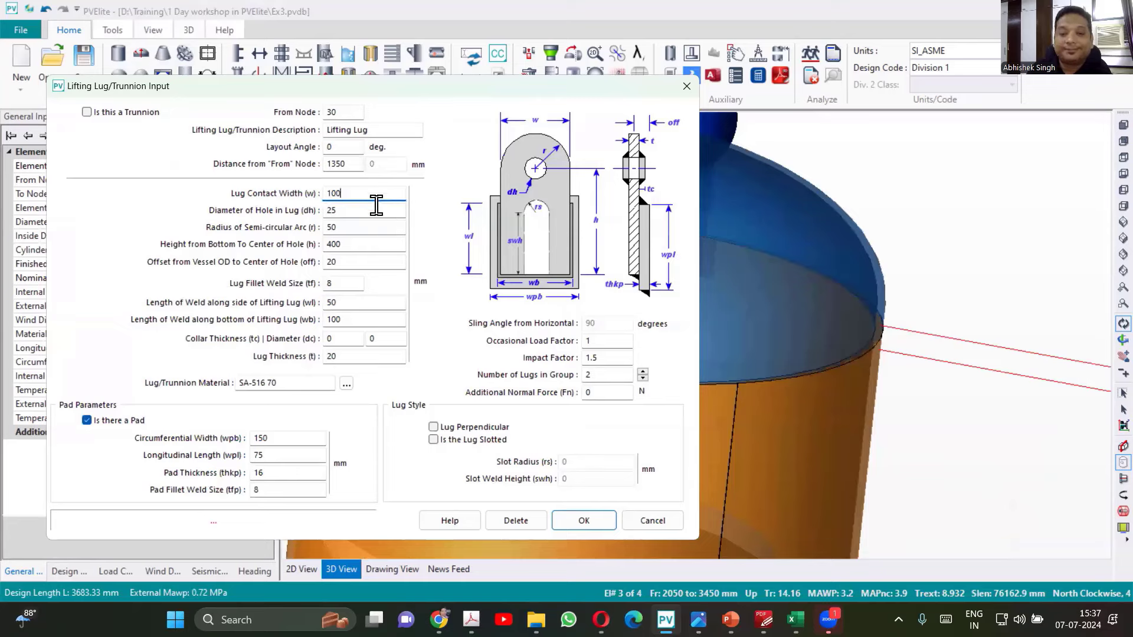
left_click_drag(365, 193, 308, 195)
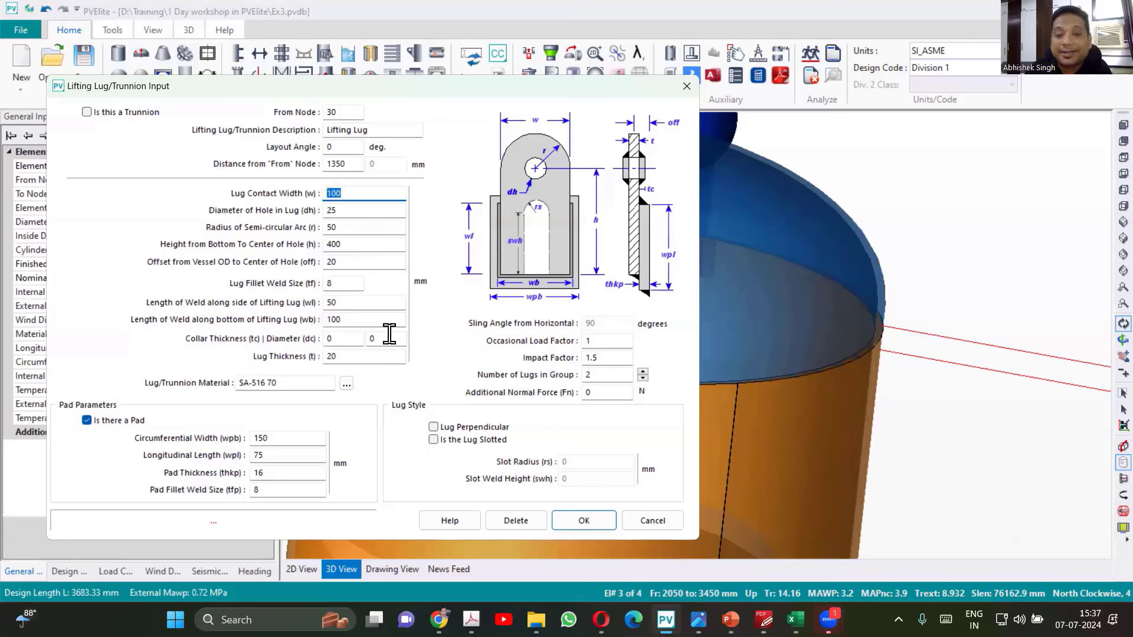
type("200")
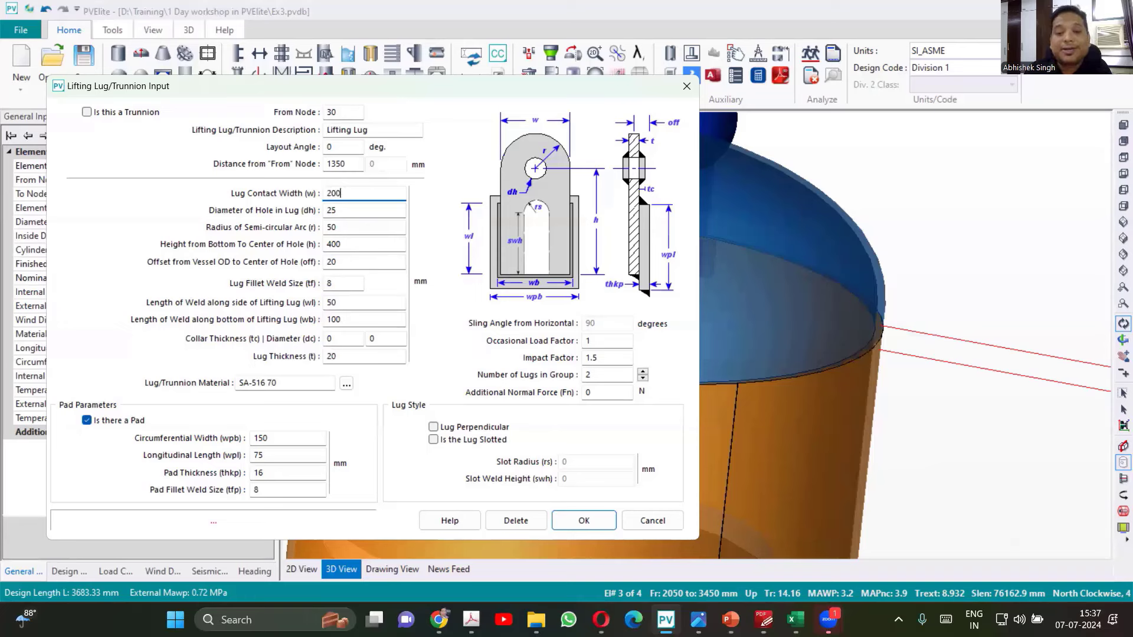
key("Tab")
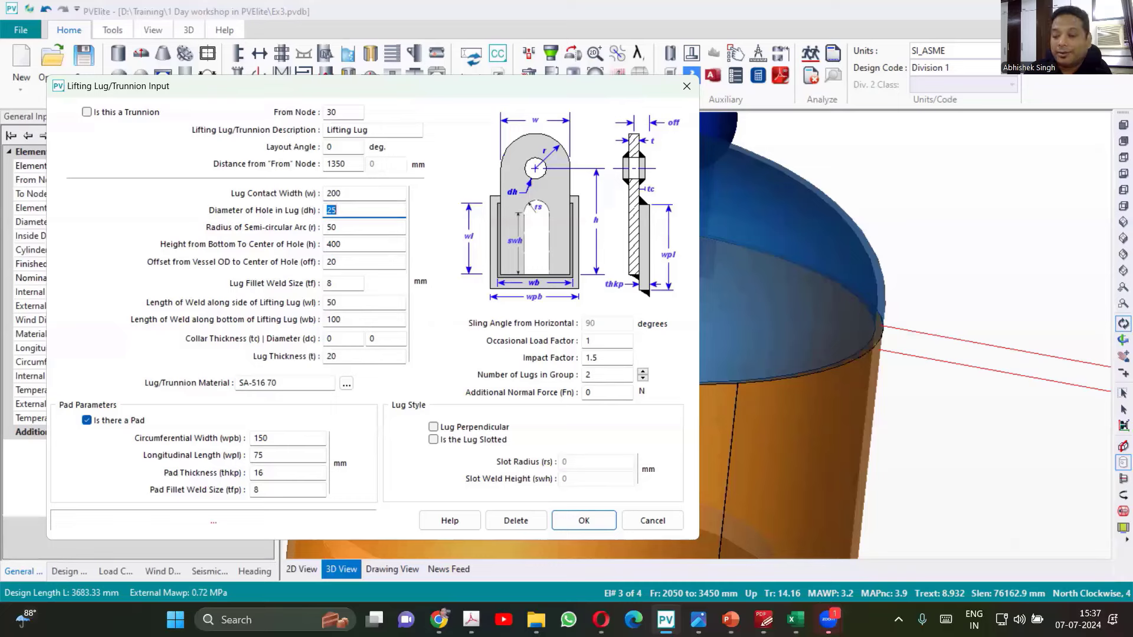
Set the diameter of the lug's hole to 50 mm and the radius of its semi-circular arc to 100 mm.
type("100")
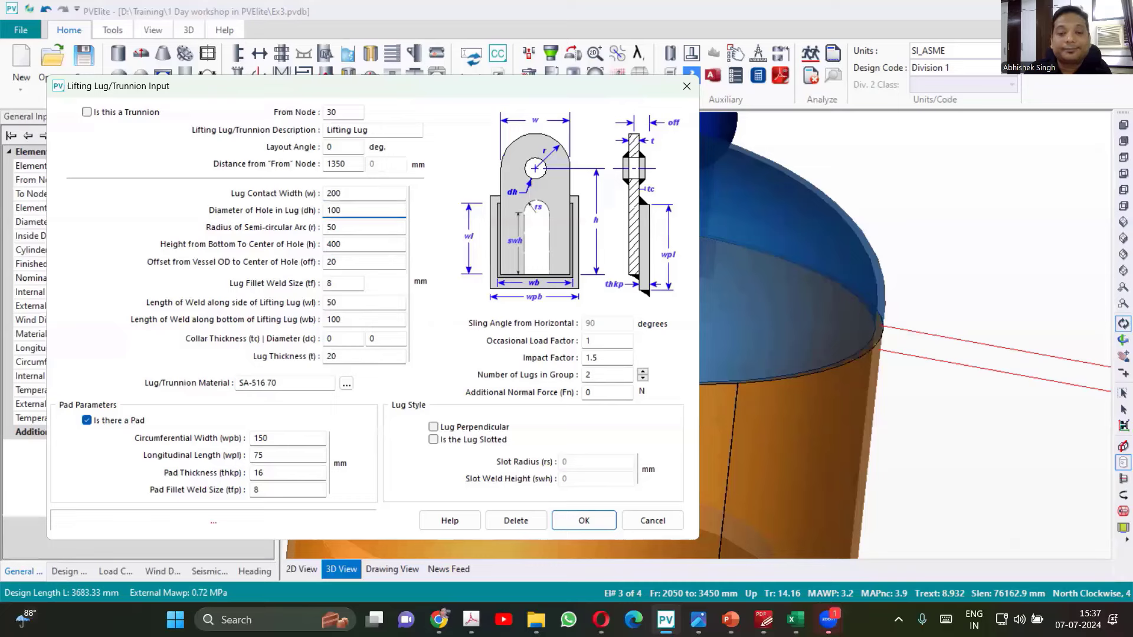
key("BackSpace")
key("BackSpace")
key("BackSpace")
type("5")
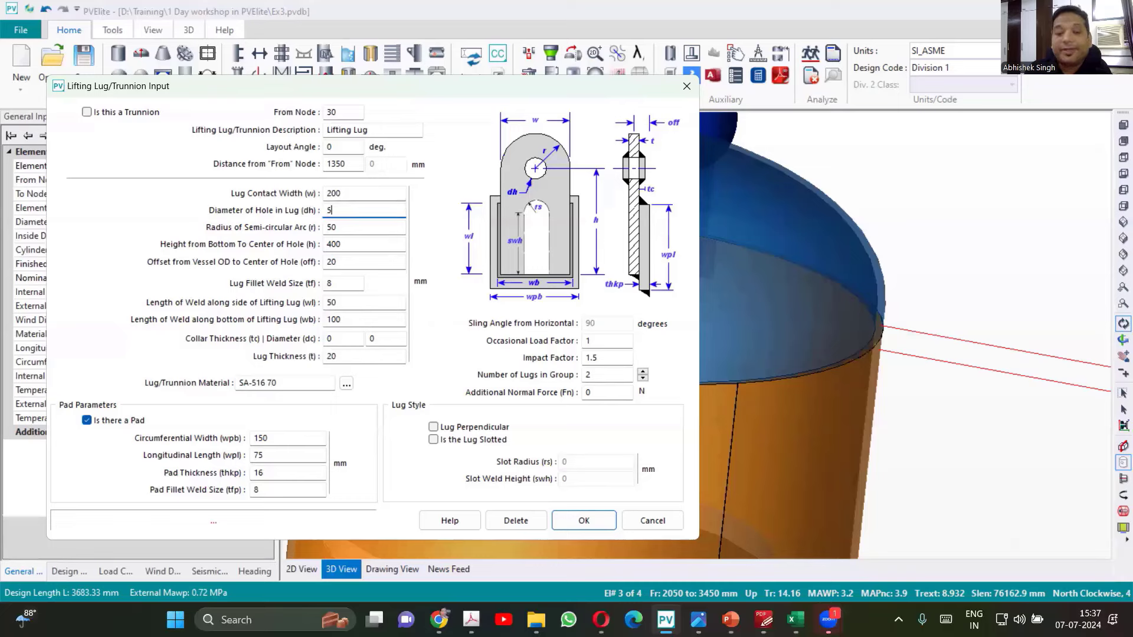
type("0")
key("Tab")
type("100")
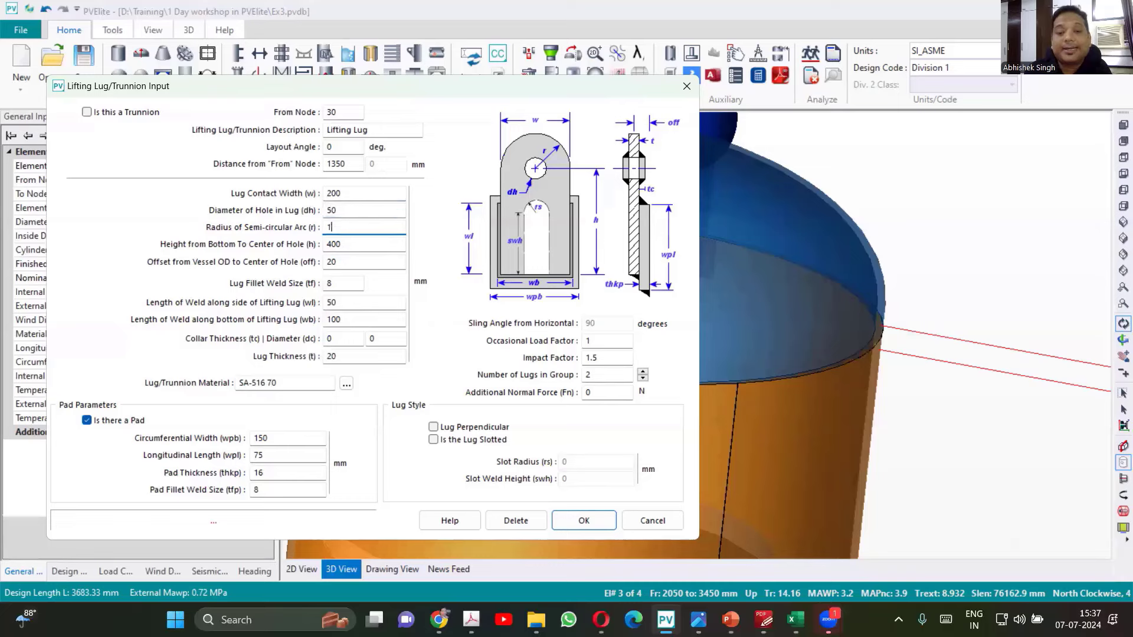
key("Tab")
Set the lug's fillet weld size to 10 mm, its side weld length to 100 mm and its bottom weld length to 200 mm.
key("Tab")
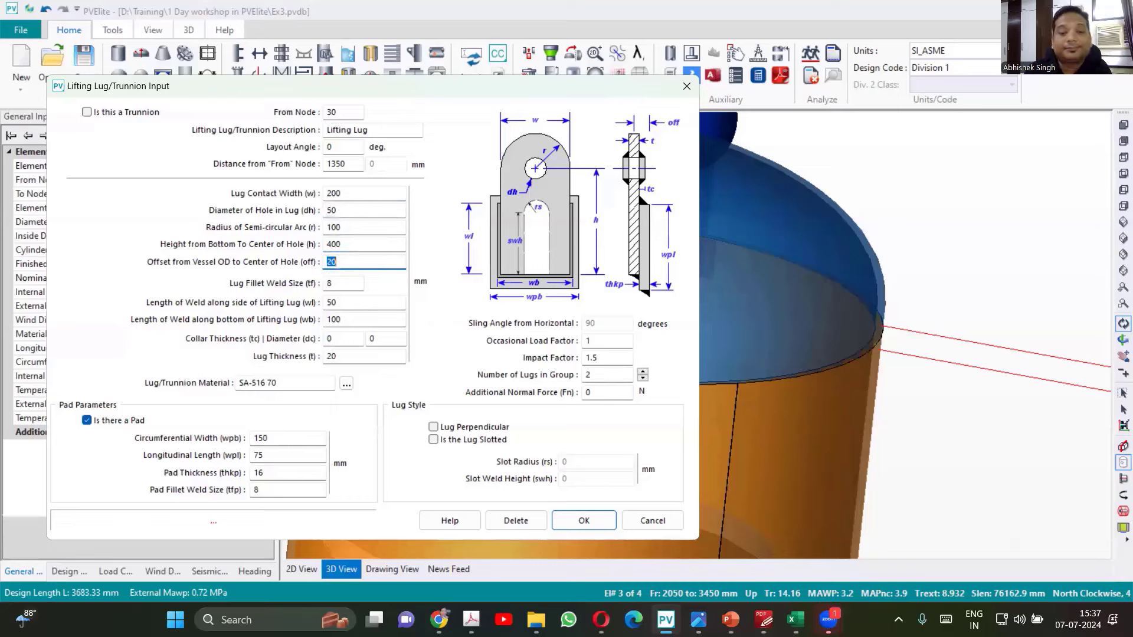
key("Tab")
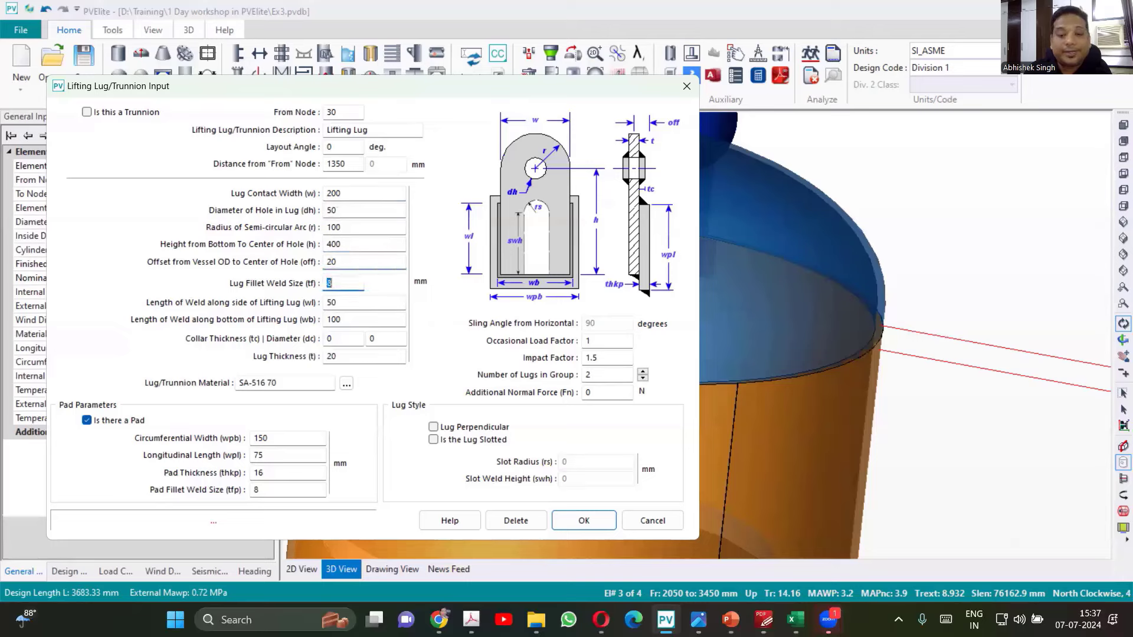
type("10")
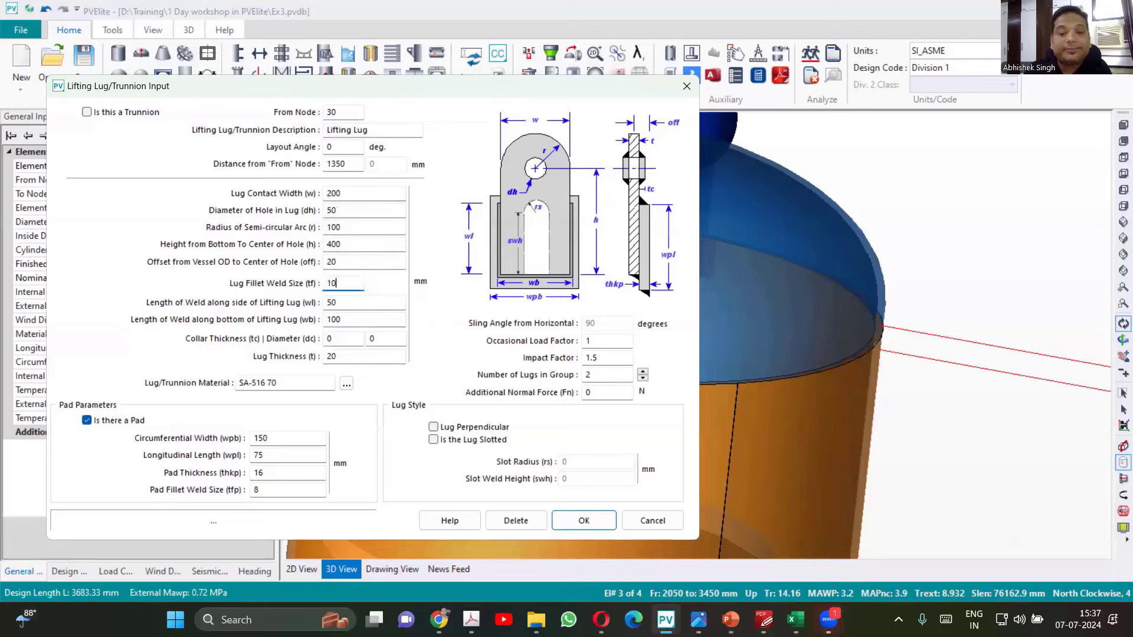
key("Tab")
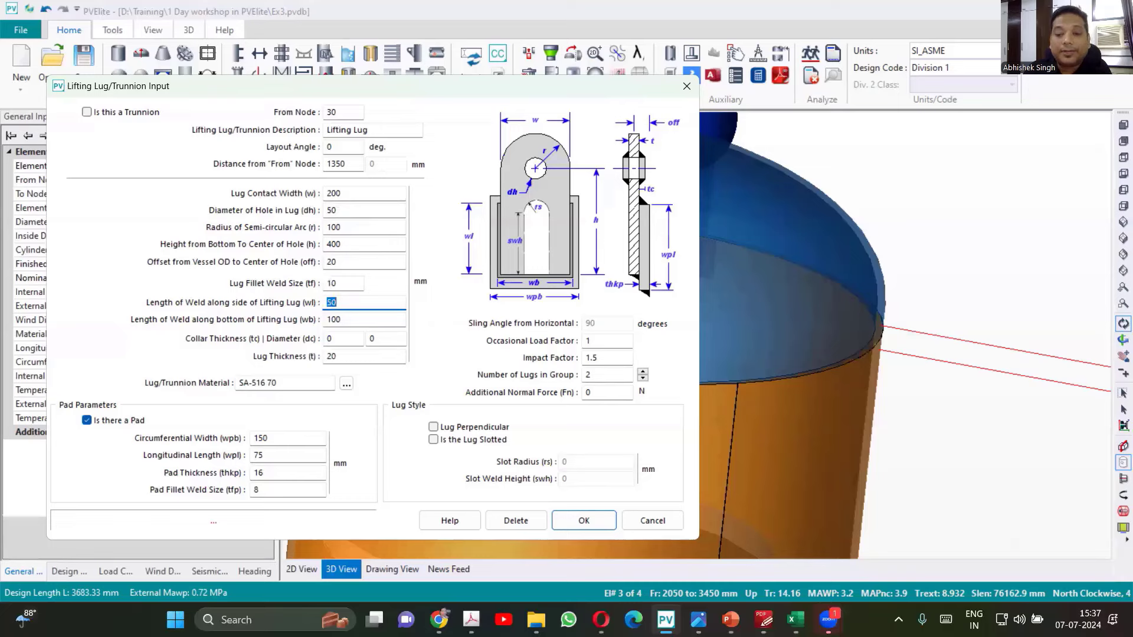
type("10")
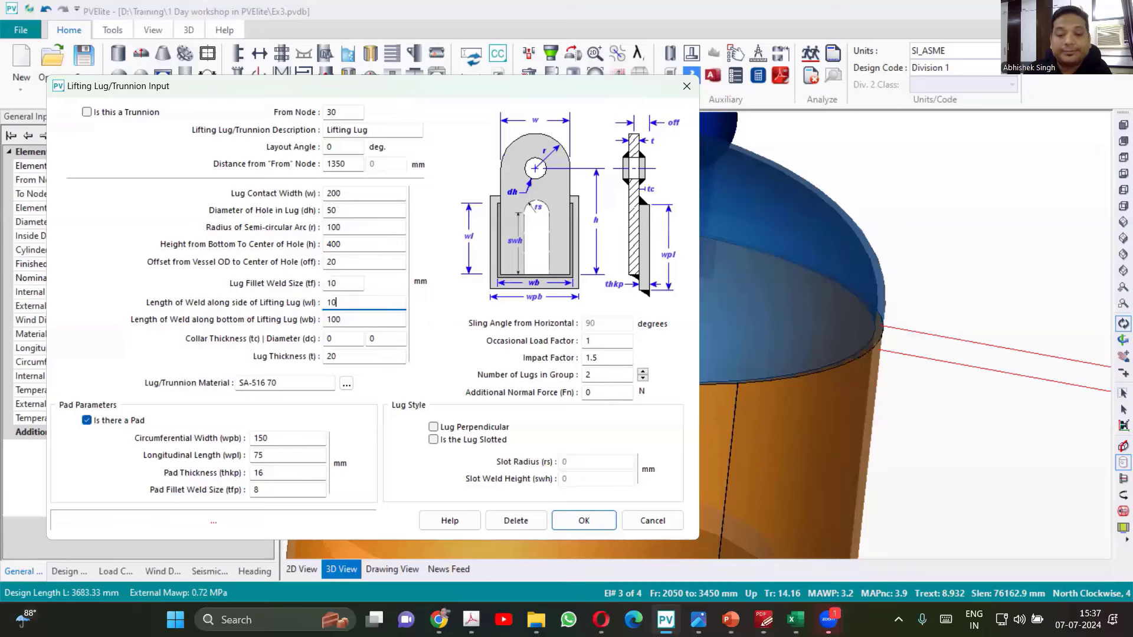
type("0")
key("Tab")
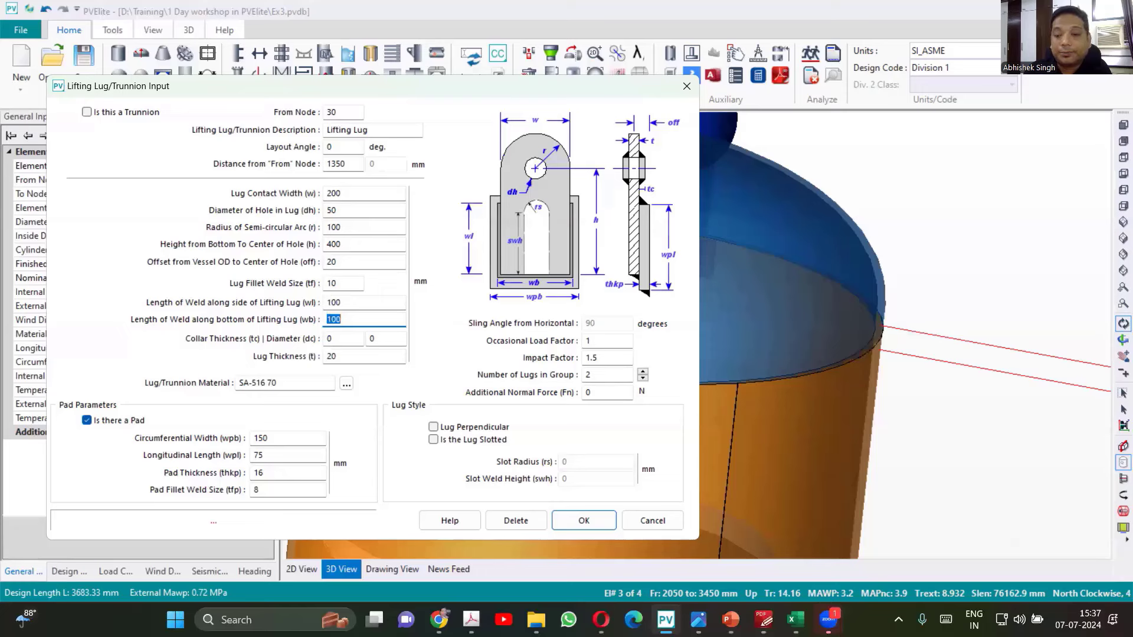
type("200")
key("Tab")
Set the pad's circumferential width to 250 mm and longitudinal length to 150 mm, and accept the lug definition.
key("Tab")
key("Tab")
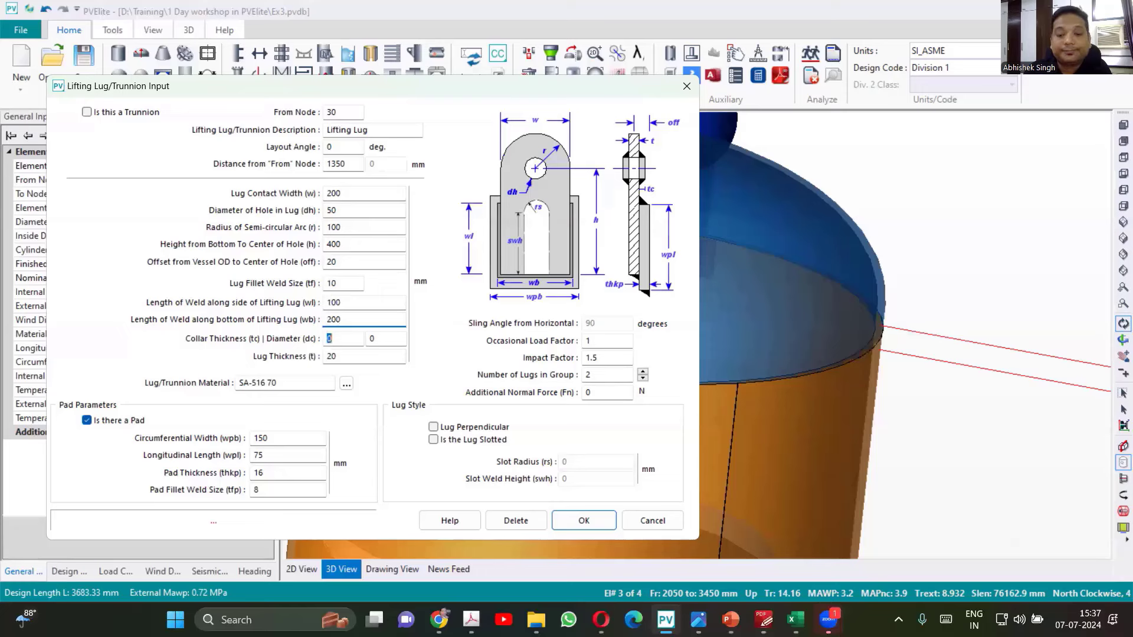
key("Tab")
key("Tab")
key("Tab")
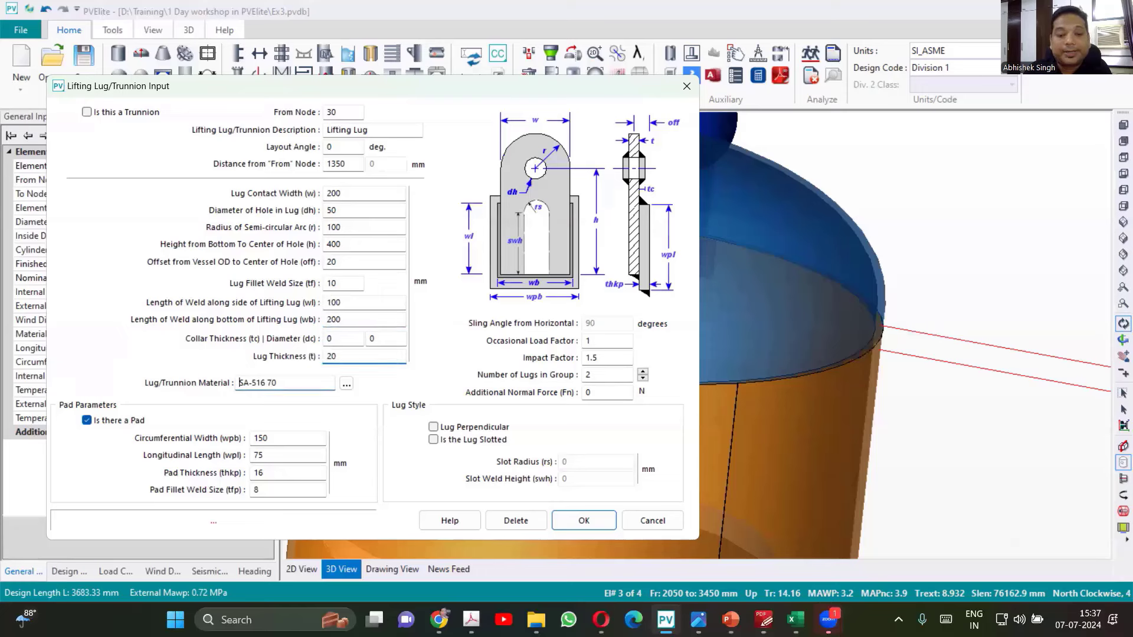
key("Tab")
key("Tab")
key("Tab")
key("Tab")
key("Tab")
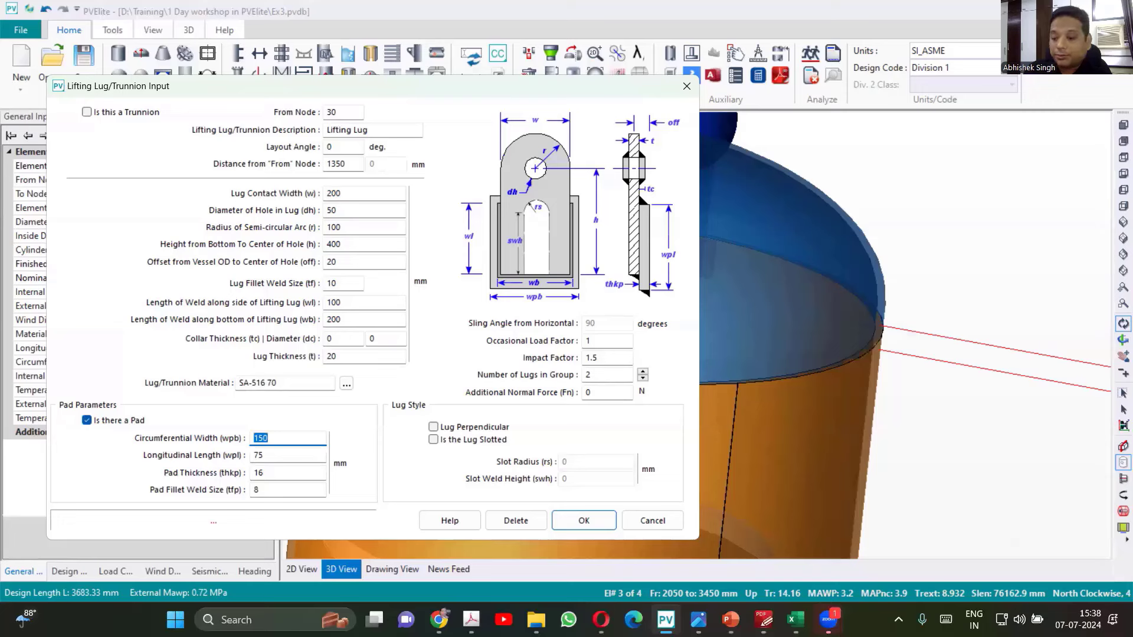
type("250")
key("Tab")
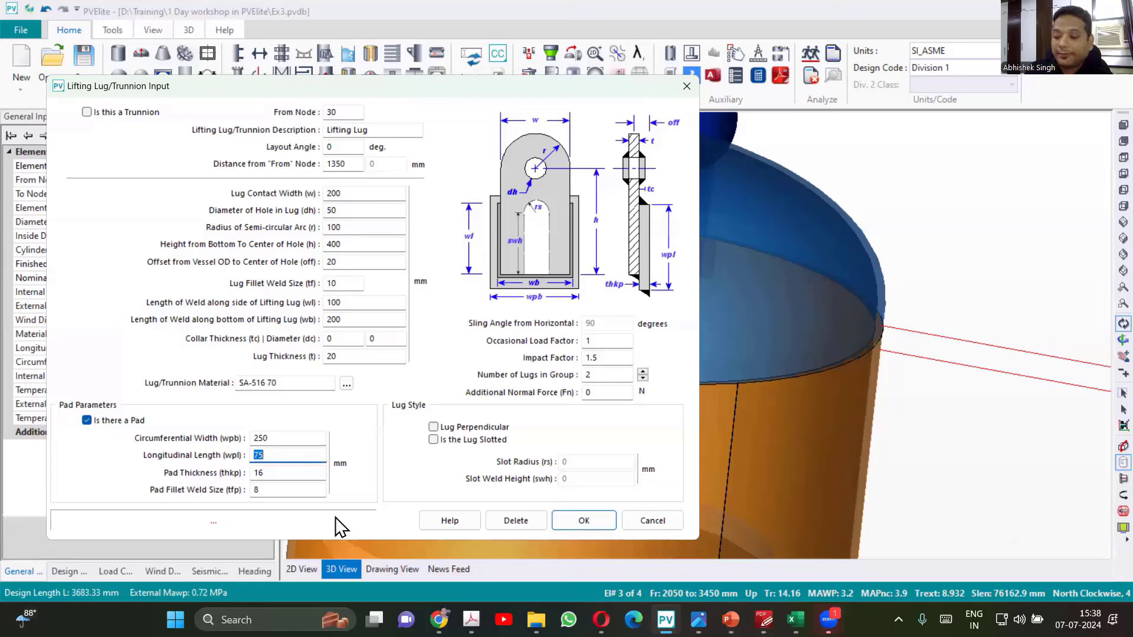
type("150")
key("Tab")
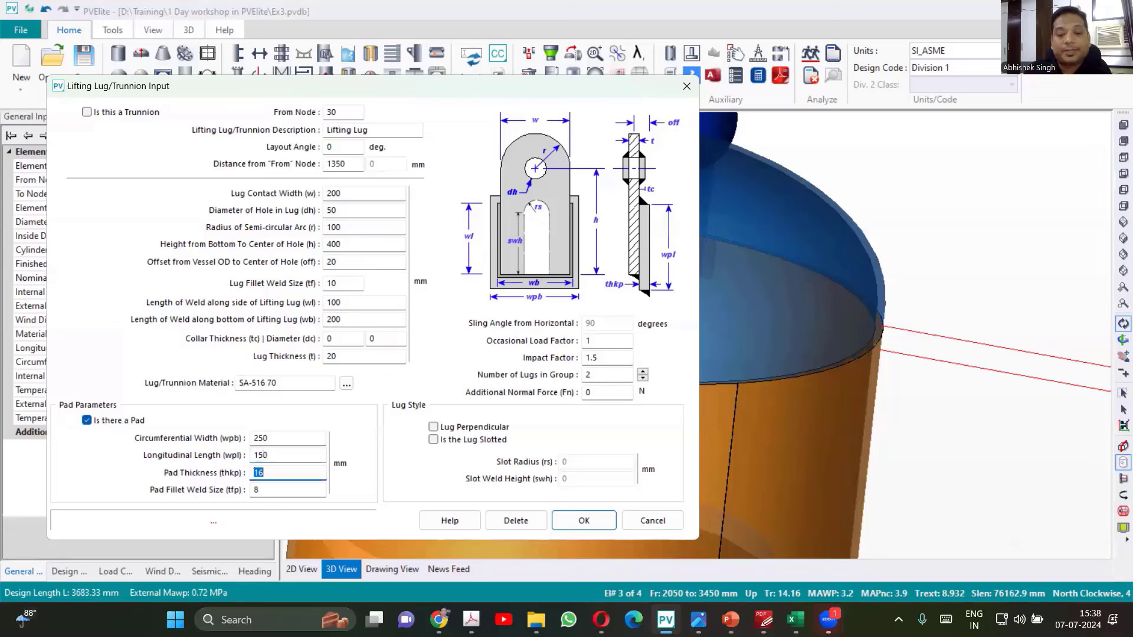
key("Tab")
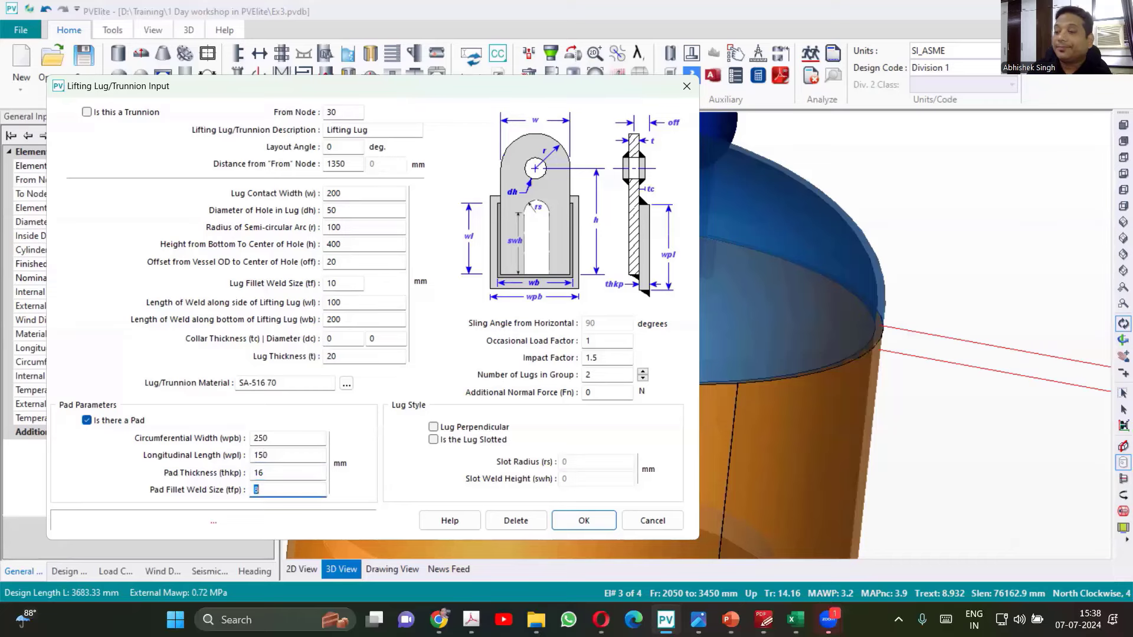
left_click(597, 519)
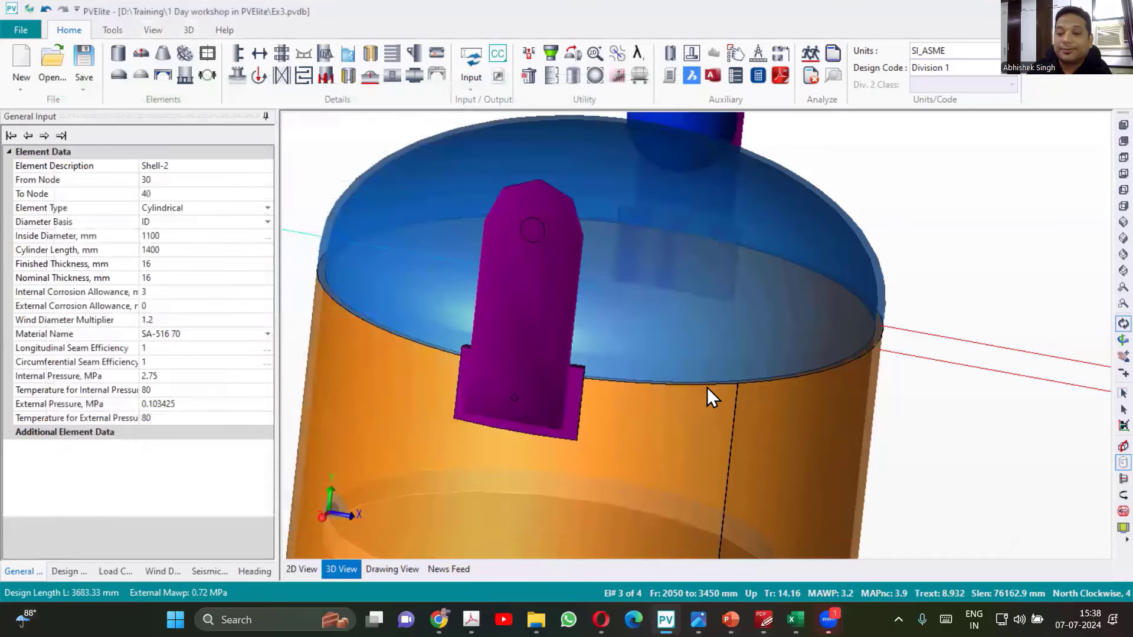
Set the enlarged lifting lug's distance from the From node to 1300 mm, accept it and check both lugs on the vessel.
left_click_drag(959, 341, 558, 359)
double_click(566, 316)
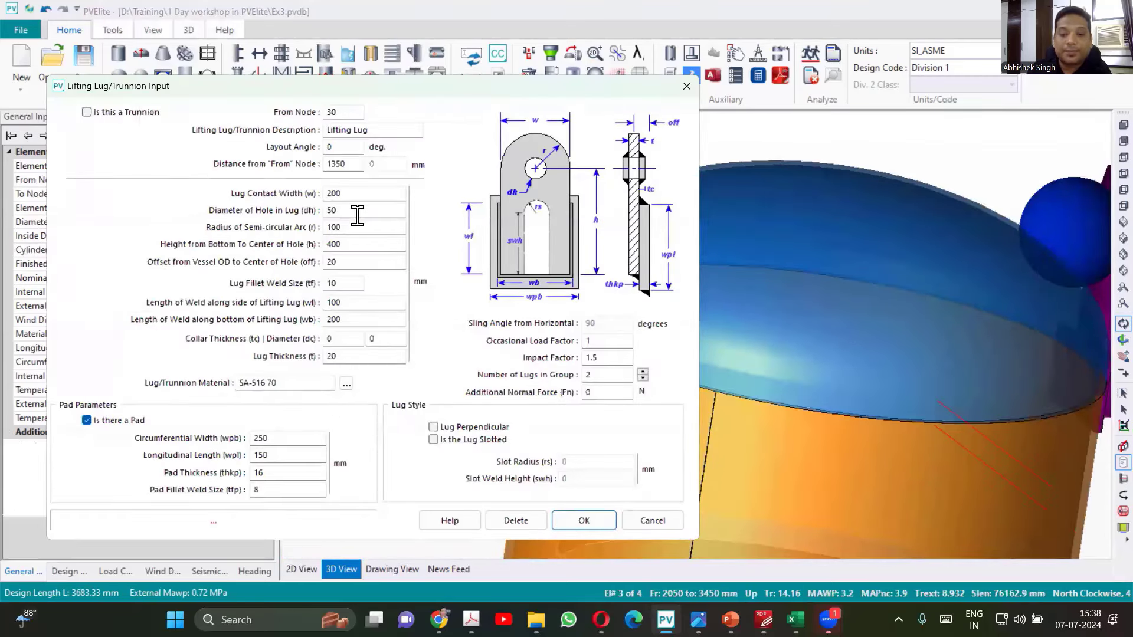
left_click_drag(352, 164, 298, 166)
type("1300")
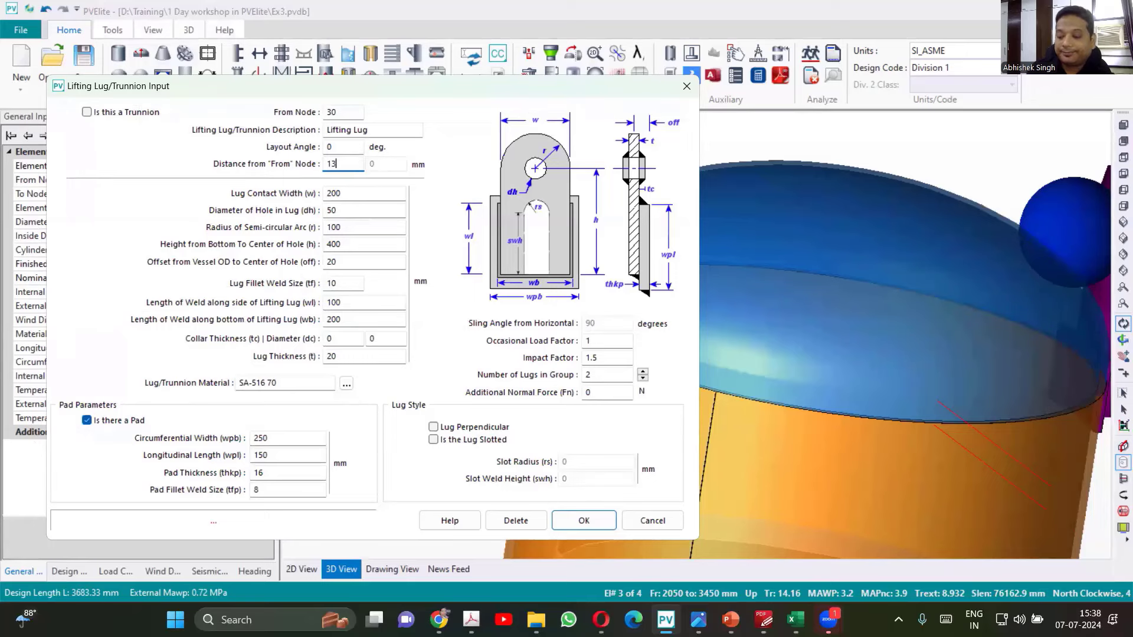
key("Tab")
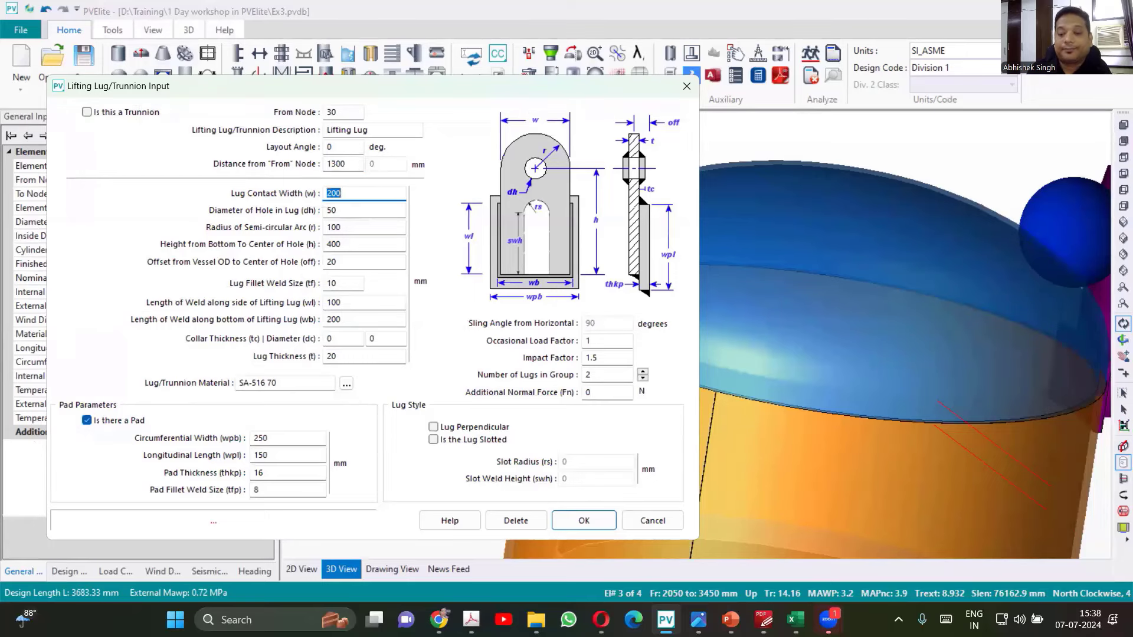
left_click(580, 519)
left_click_drag(517, 438, 424, 448)
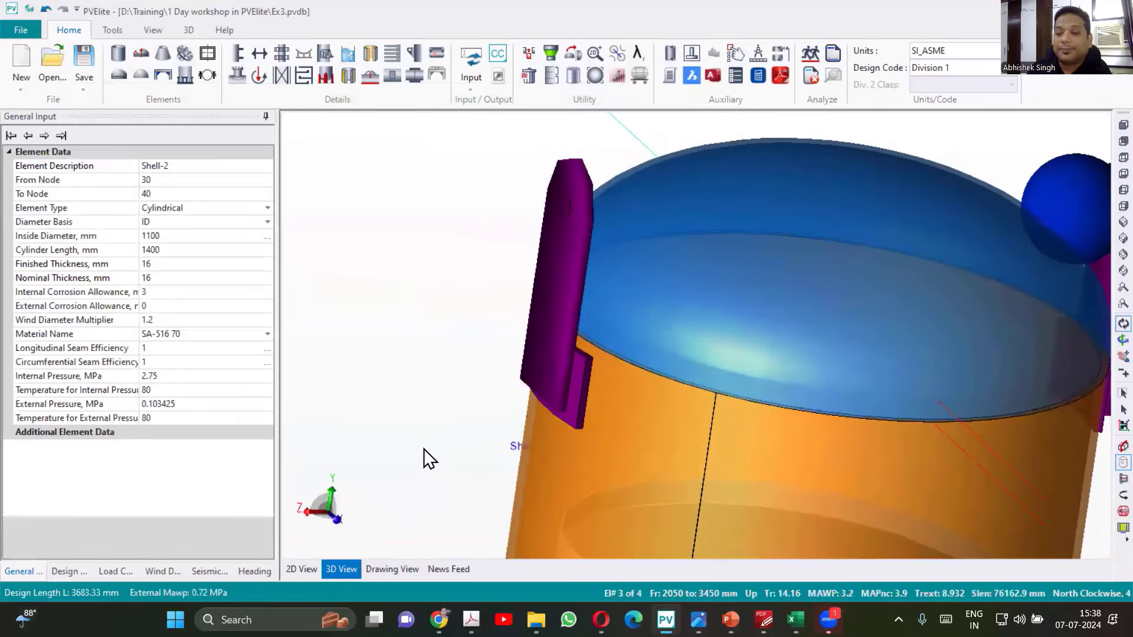
scroll(454, 435, "down", 5)
left_click_drag(604, 438, 545, 439)
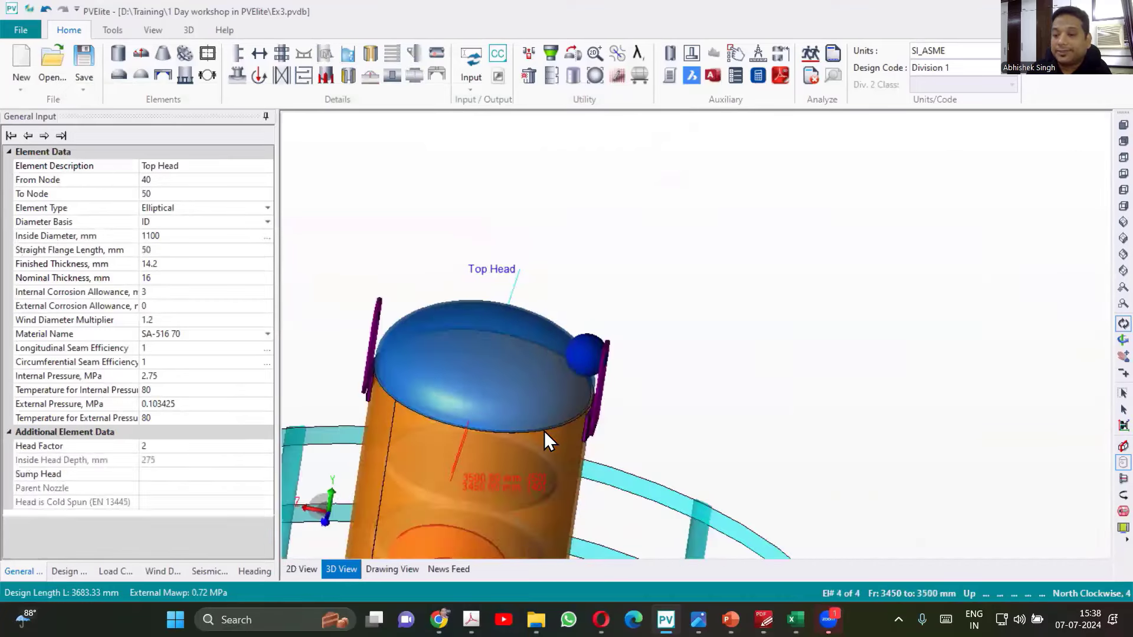